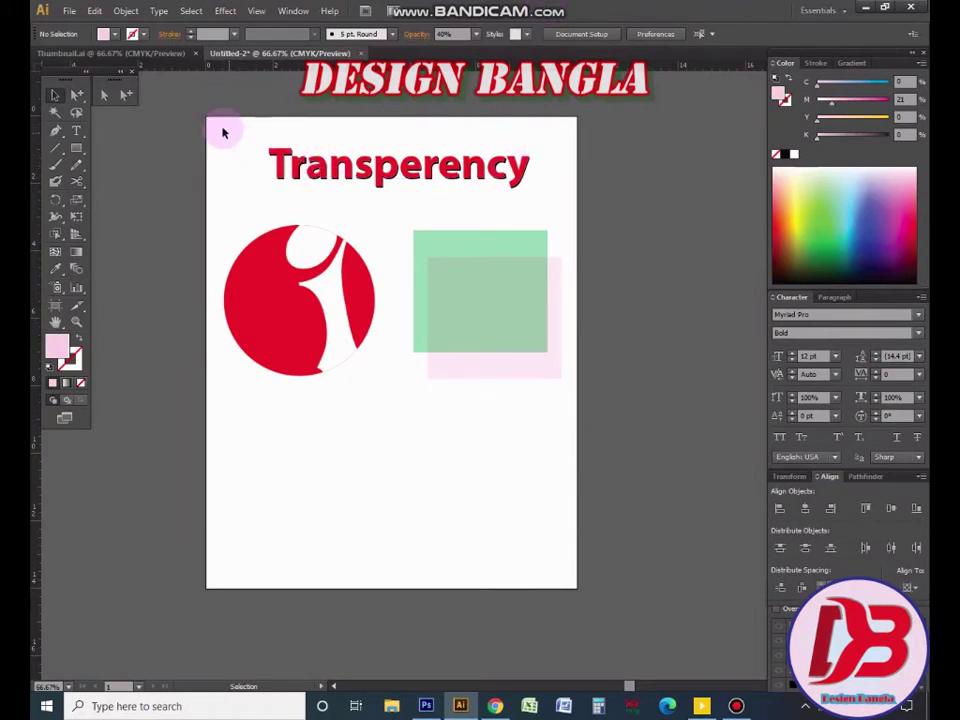
Select and deselect the artboard objects, including the pink square, to inspect them
left_click_drag(222, 131, 670, 429)
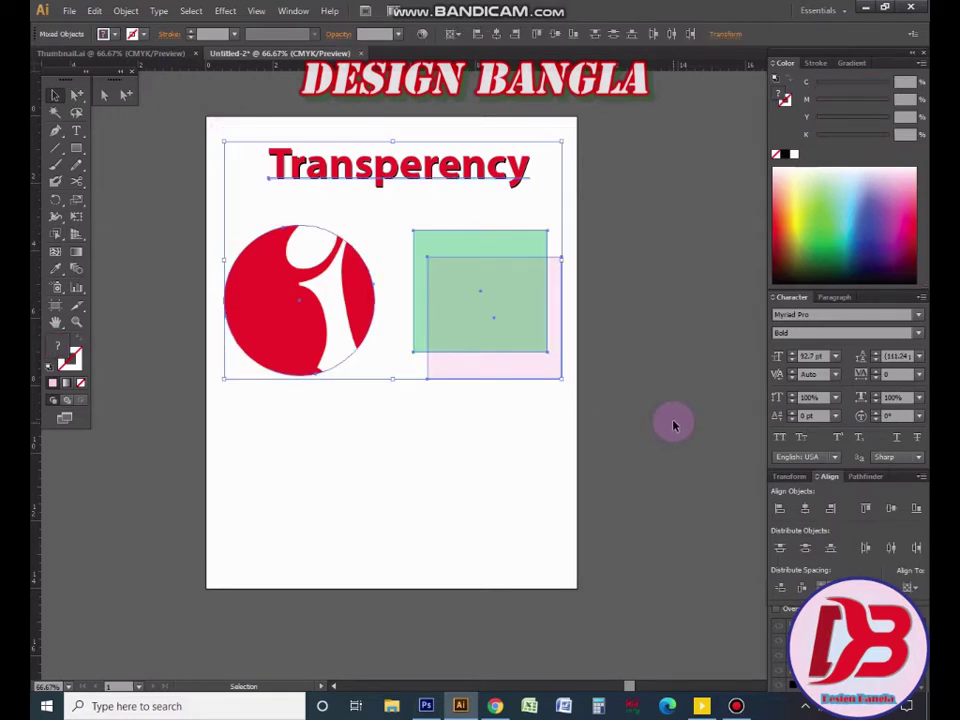
left_click(580, 405)
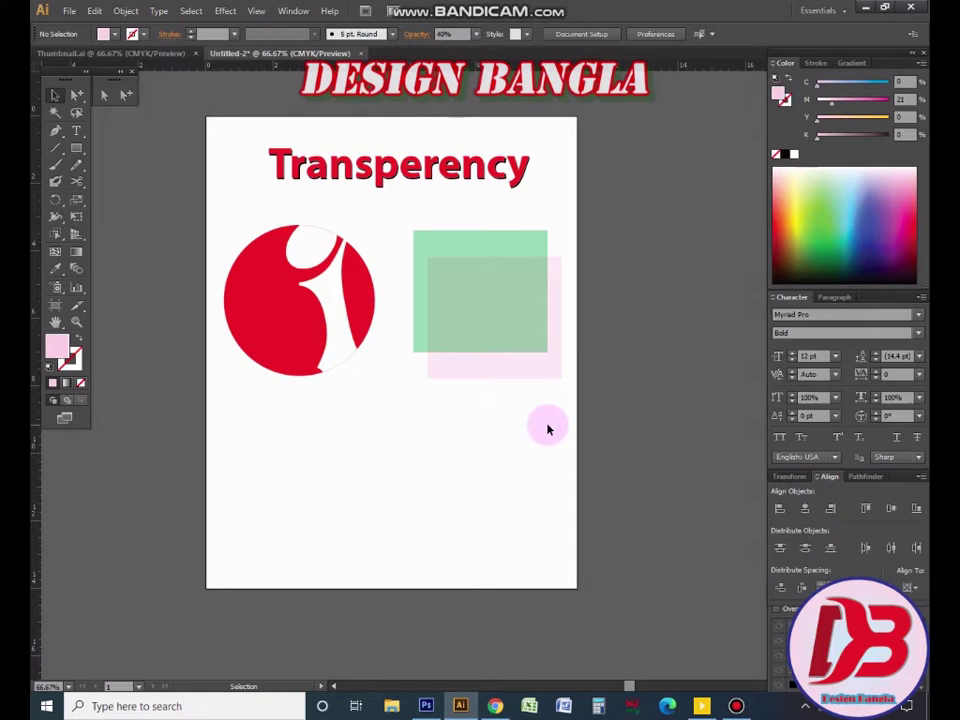
left_click(451, 352)
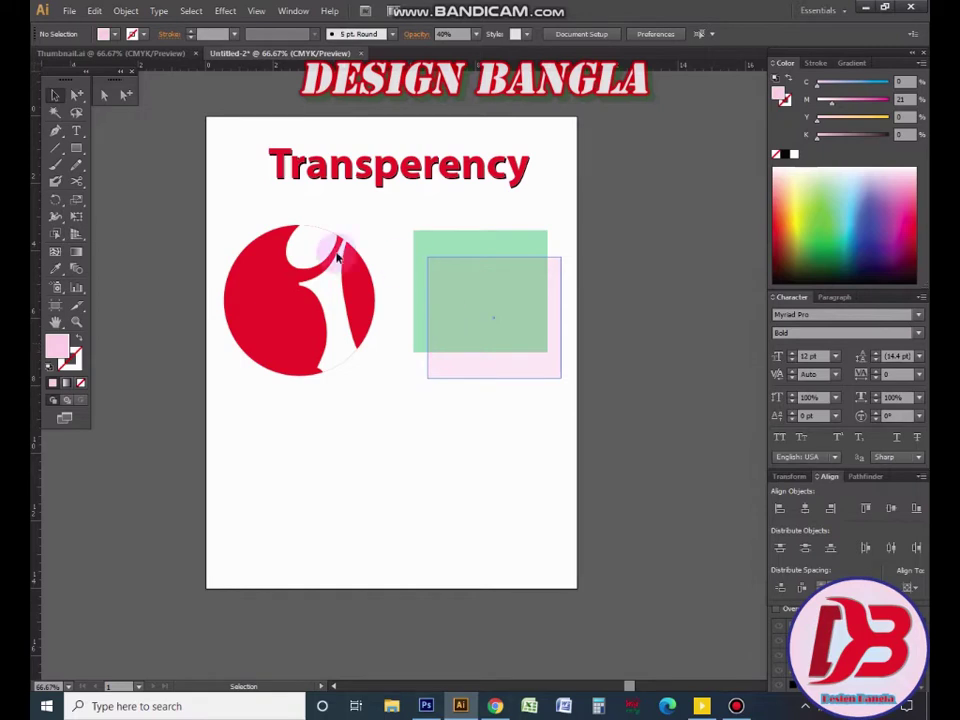
left_click(398, 340)
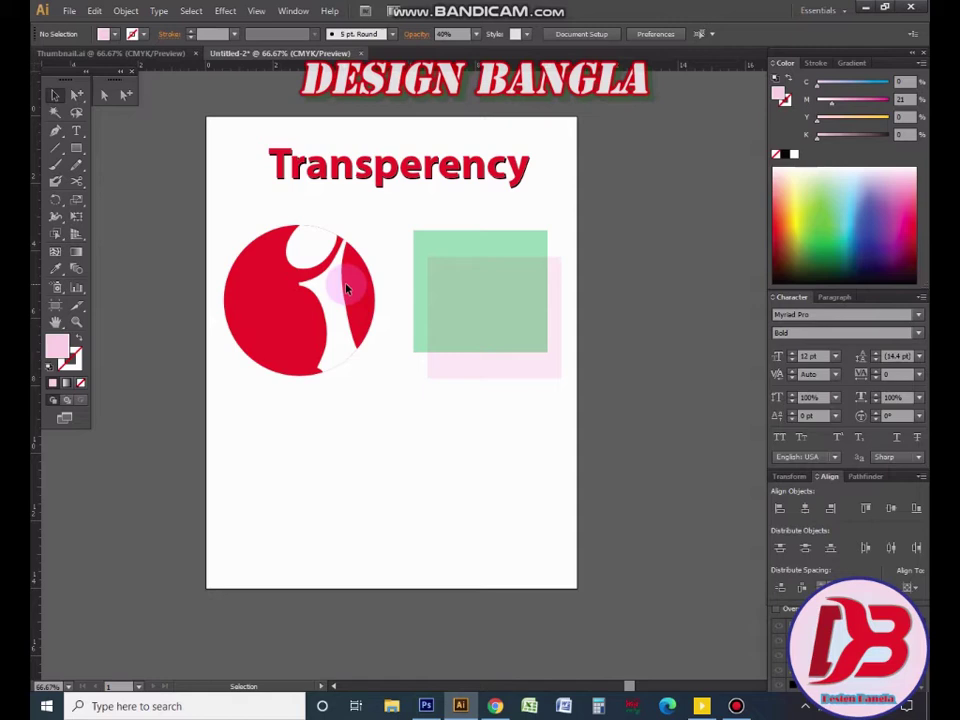
Recolour the translucent green square to grey with the Color panel sliders
left_click_drag(533, 436, 454, 253)
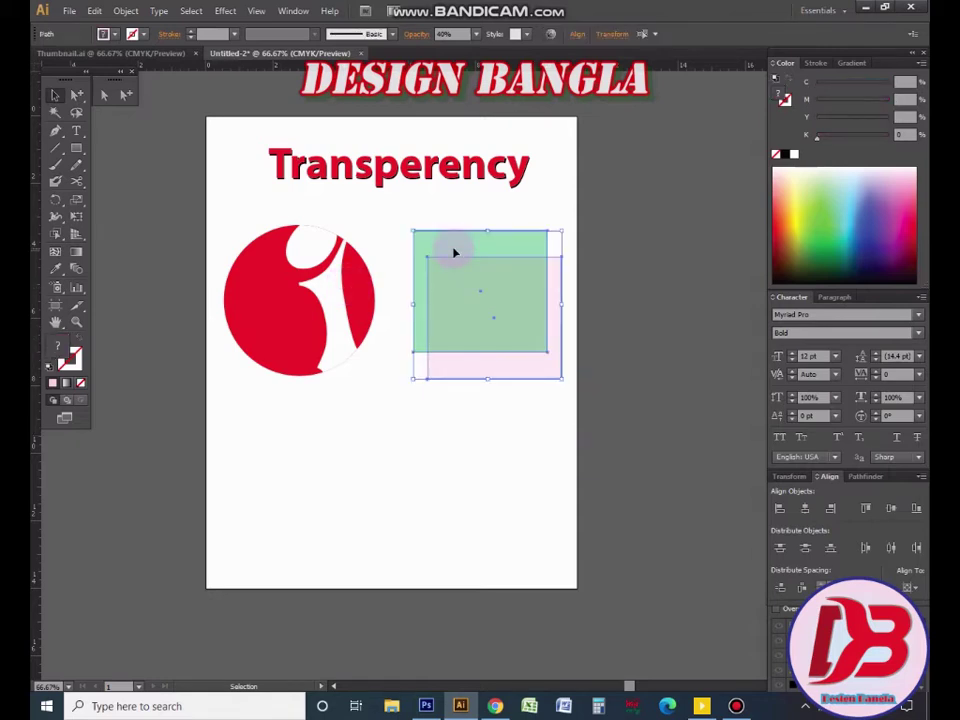
left_click(422, 431)
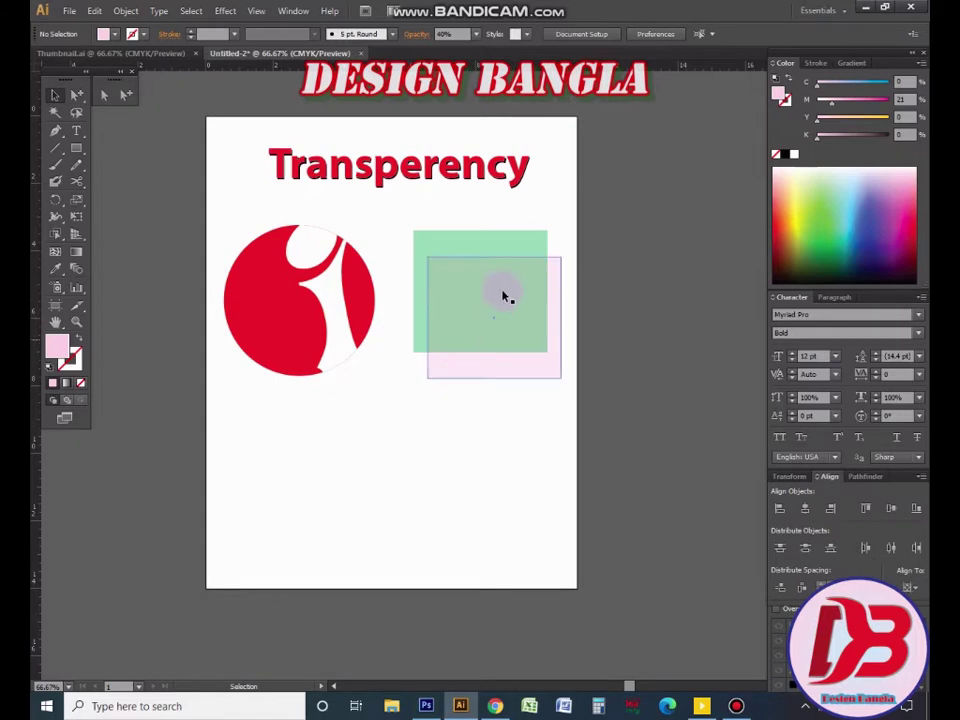
left_click(371, 279)
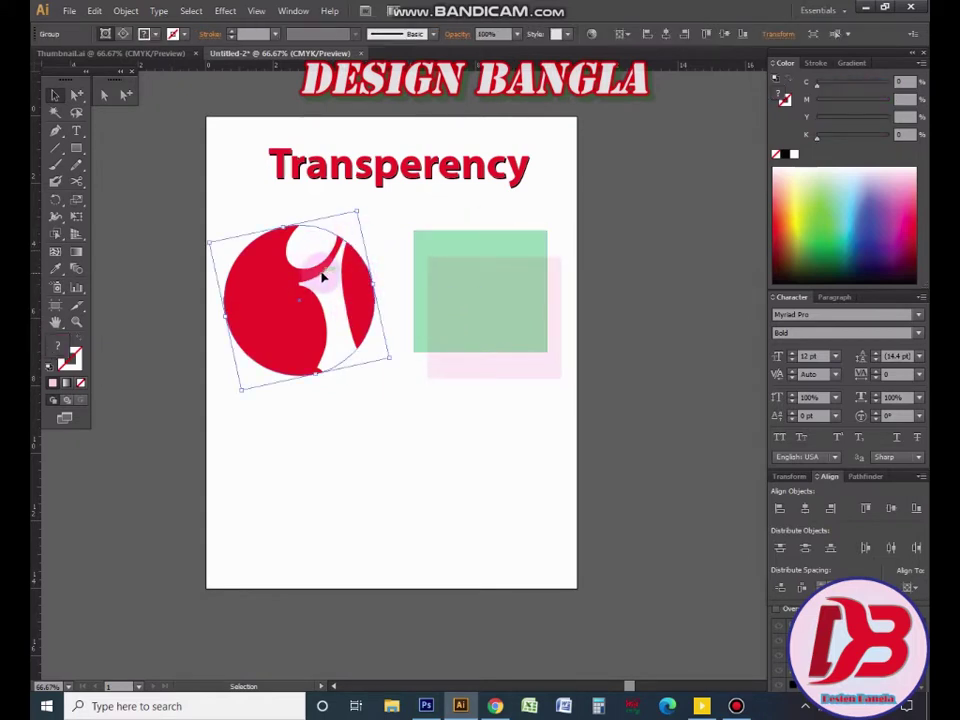
left_click(459, 245)
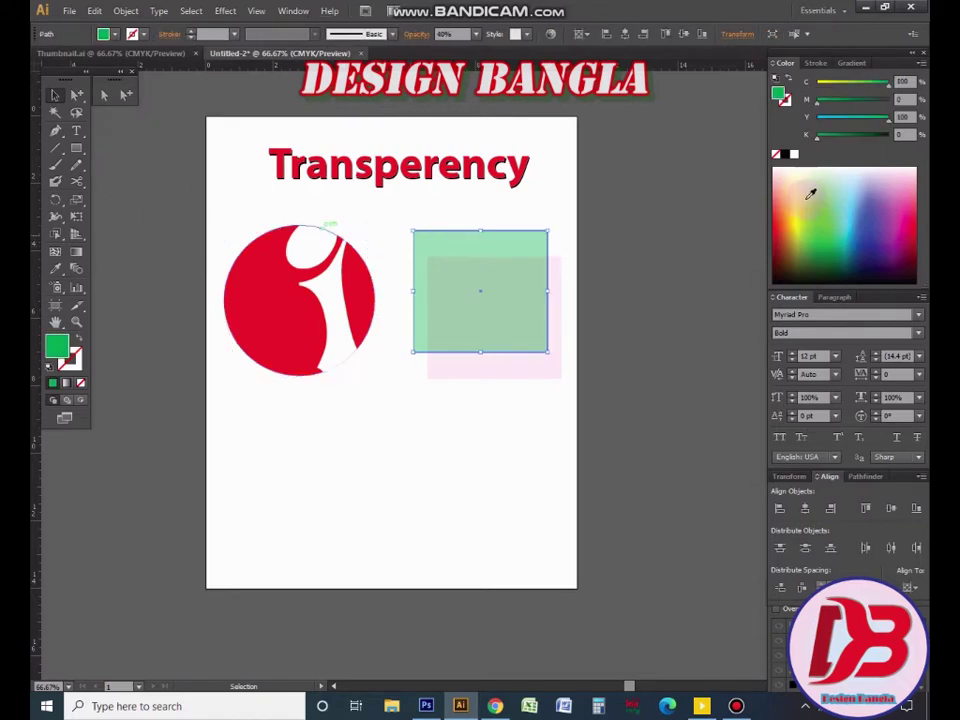
left_click_drag(820, 101, 886, 101)
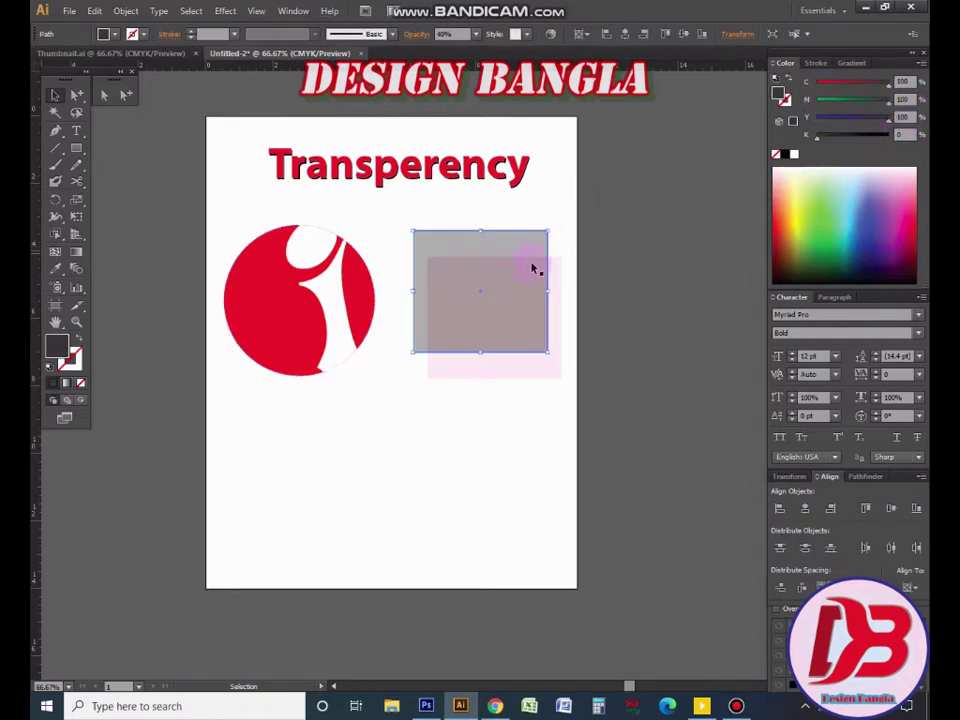
left_click(615, 268)
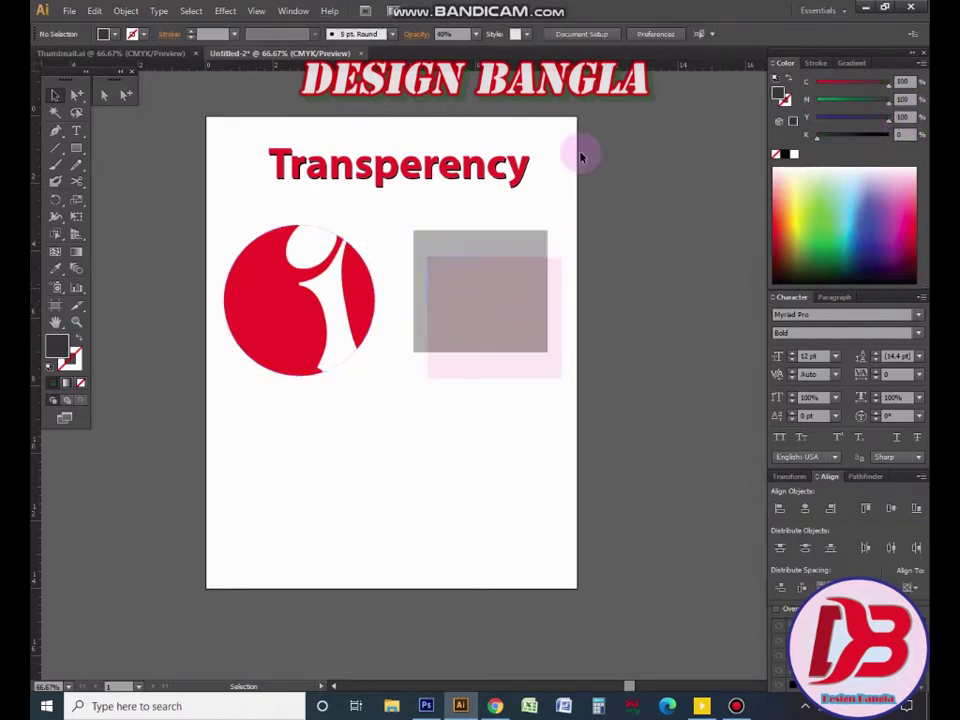
Open the Transparency panel and set both overlapping squares to 100% opacity
left_click(294, 11)
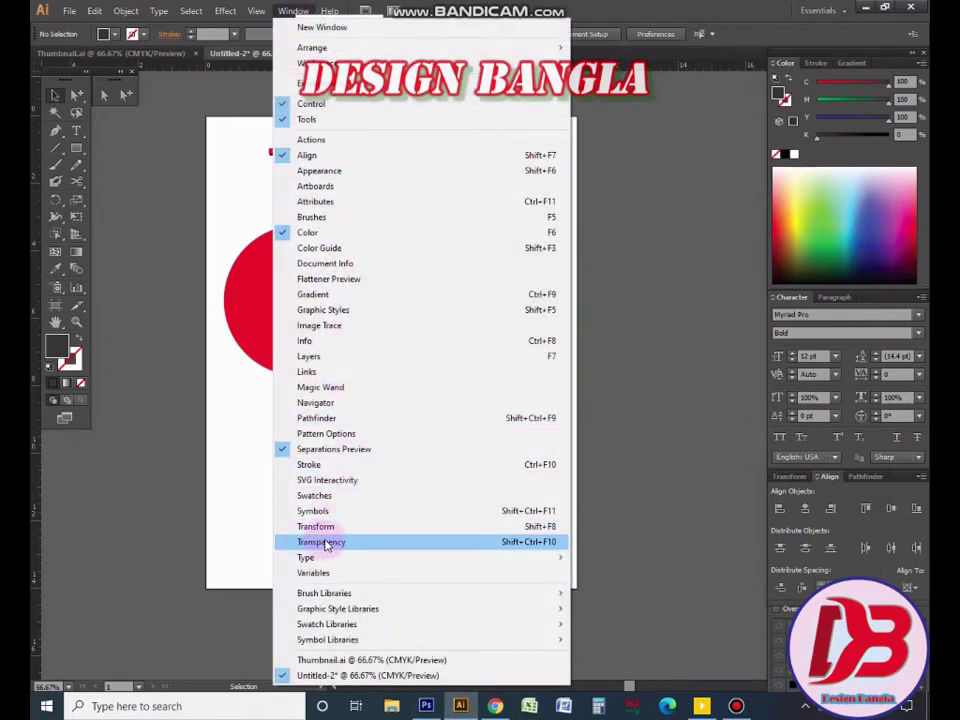
left_click(322, 542)
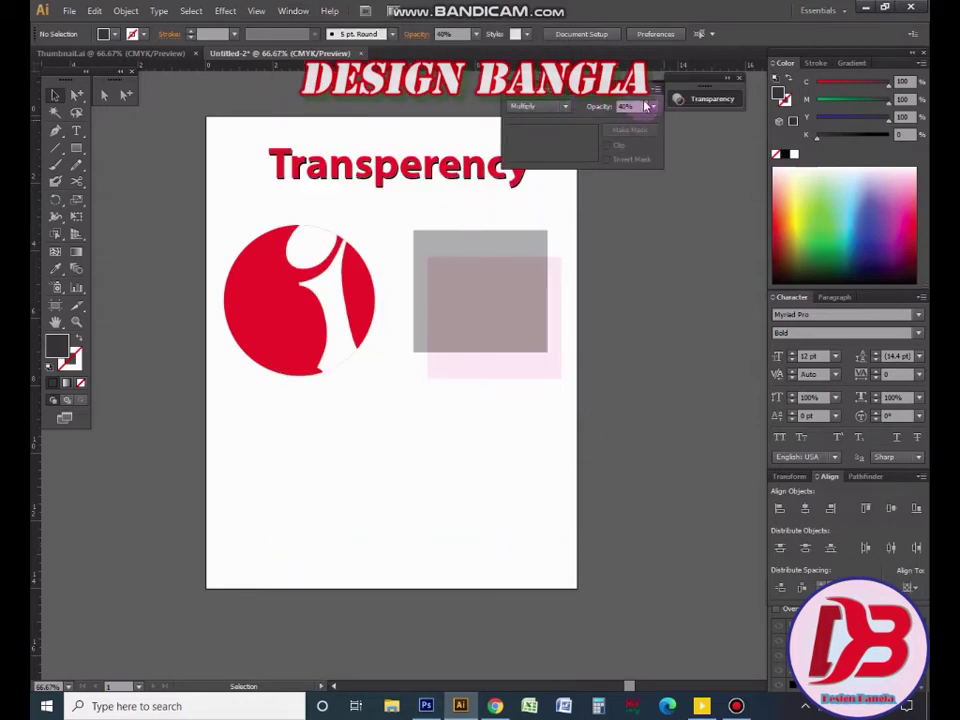
left_click(555, 245)
left_click(633, 106)
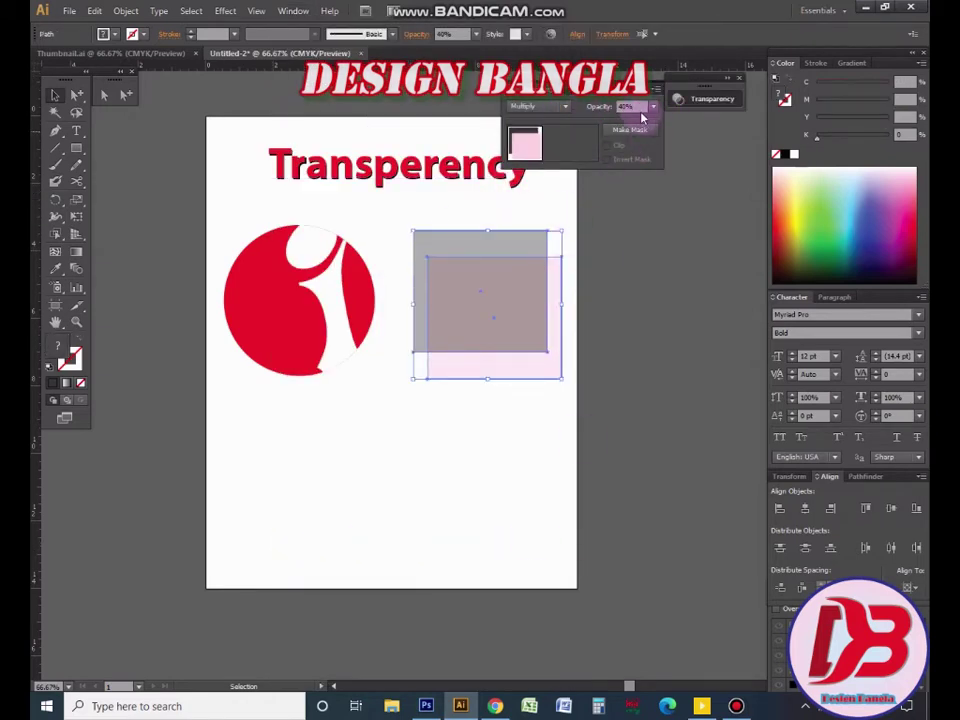
type("00")
key("Return")
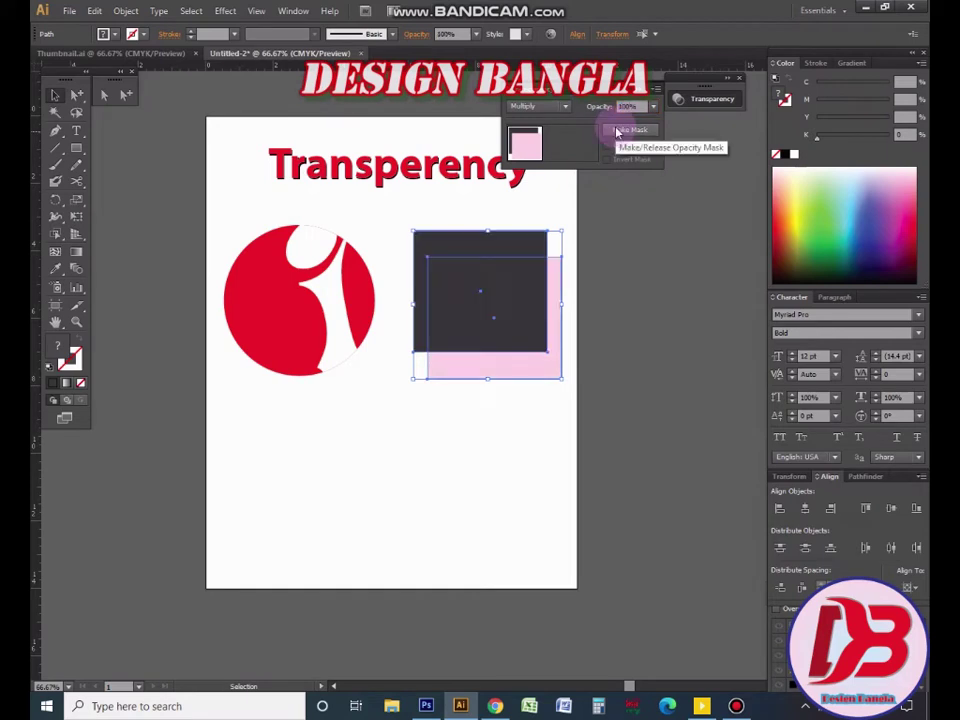
Turn the dark back square solid blue using the Y slider
left_click(700, 281)
left_click(536, 246)
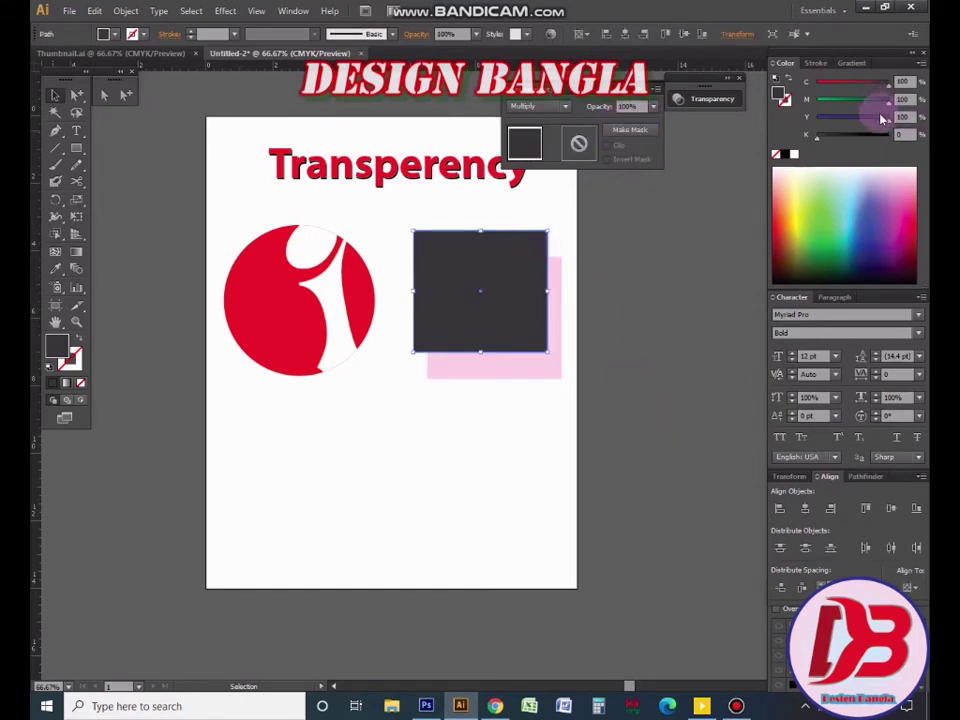
left_click_drag(882, 119, 754, 167)
left_click(637, 298)
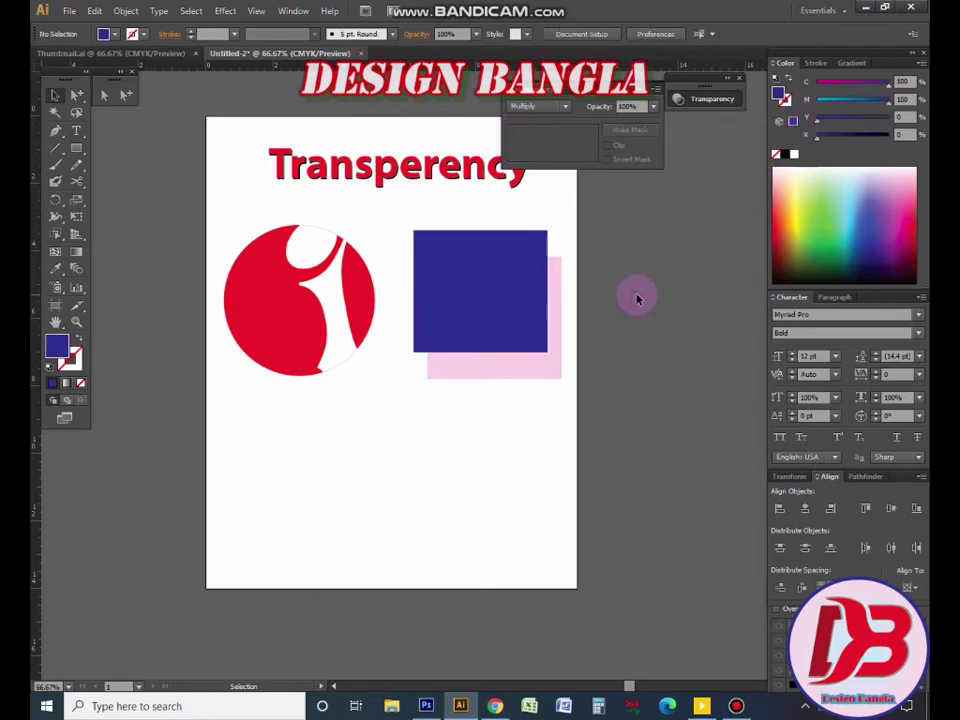
Set the red circle logo's opacity to 4%
left_click(377, 296)
key("ctrl+plus")
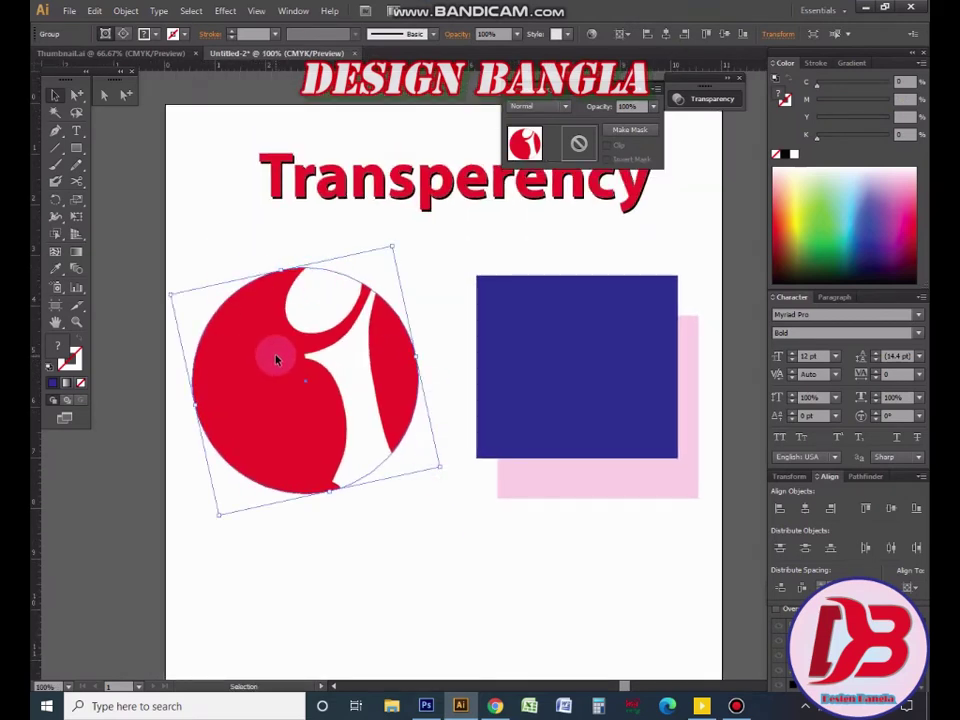
left_click(627, 106)
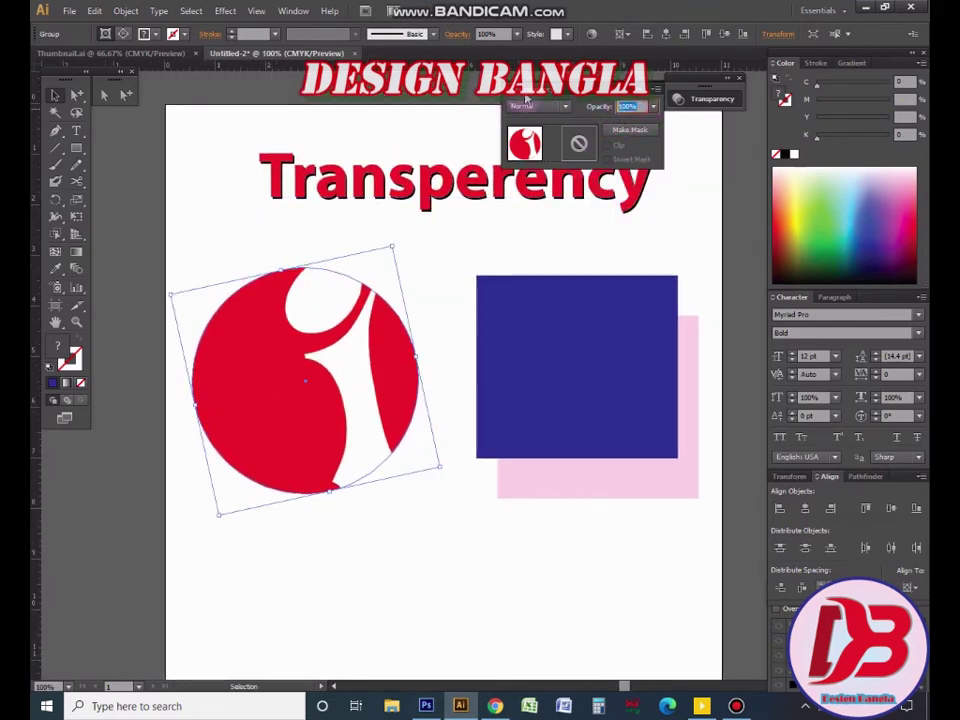
type("4")
key("Return")
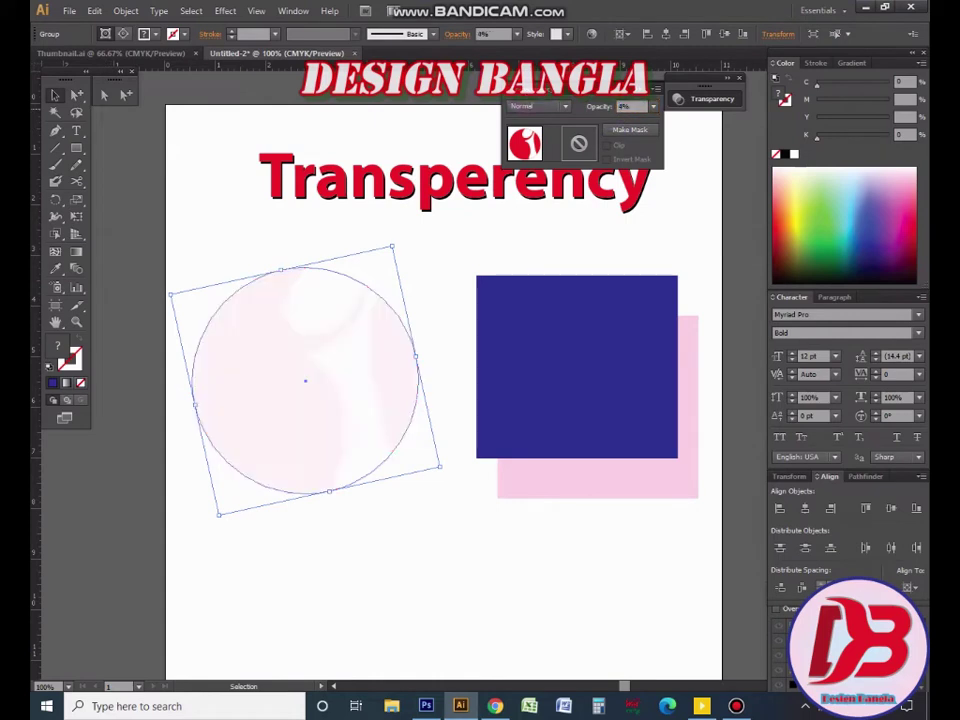
left_click(442, 541)
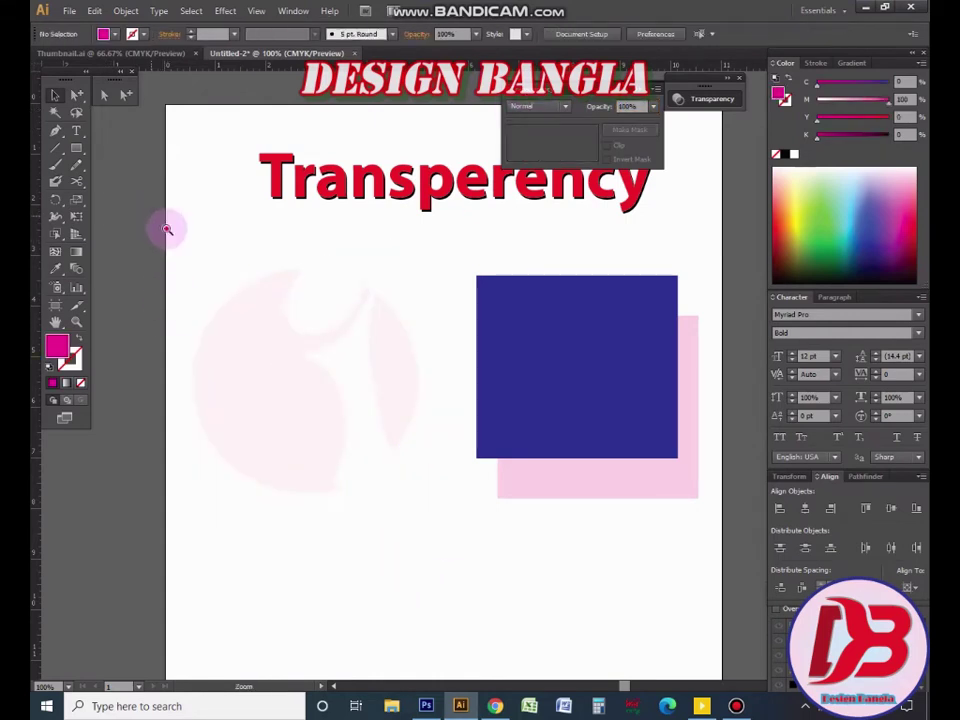
Zoom in on the faded logo, then zoom out and pan across the artboard
left_click_drag(167, 223, 514, 504)
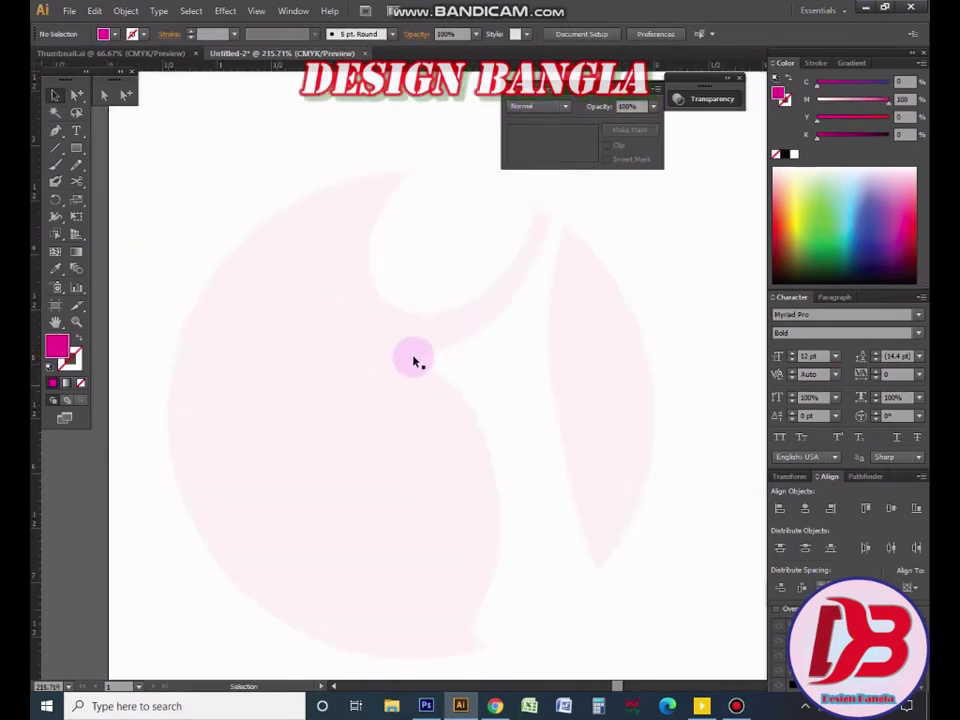
left_click(484, 459, "ctrl+alt")
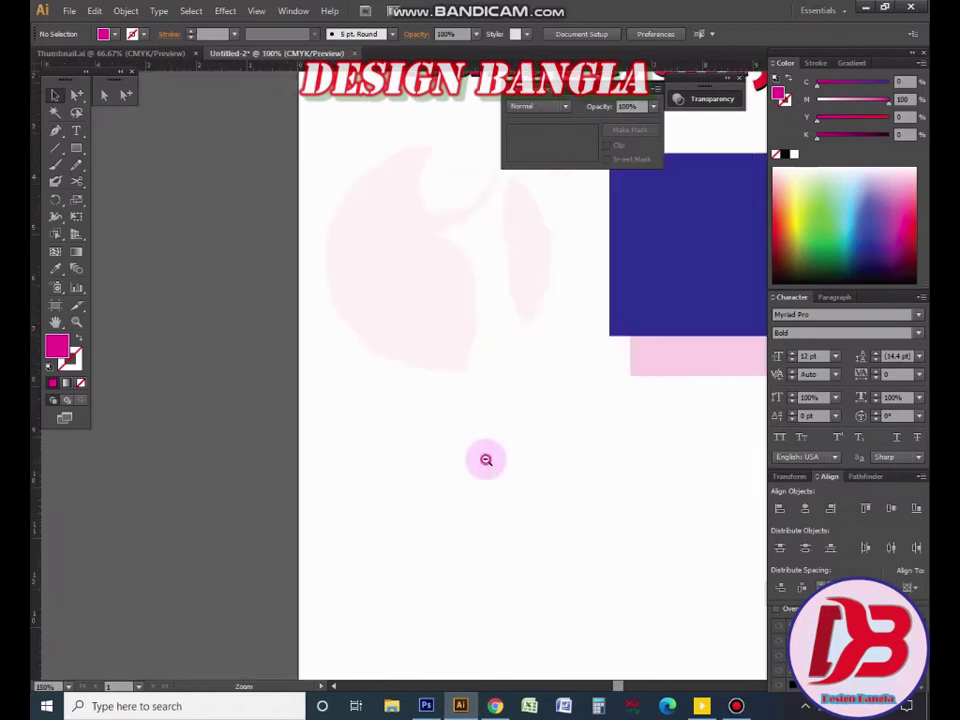
left_click(484, 459, "ctrl+alt")
left_click_drag(403, 521, 389, 538)
left_click_drag(354, 418, 345, 426)
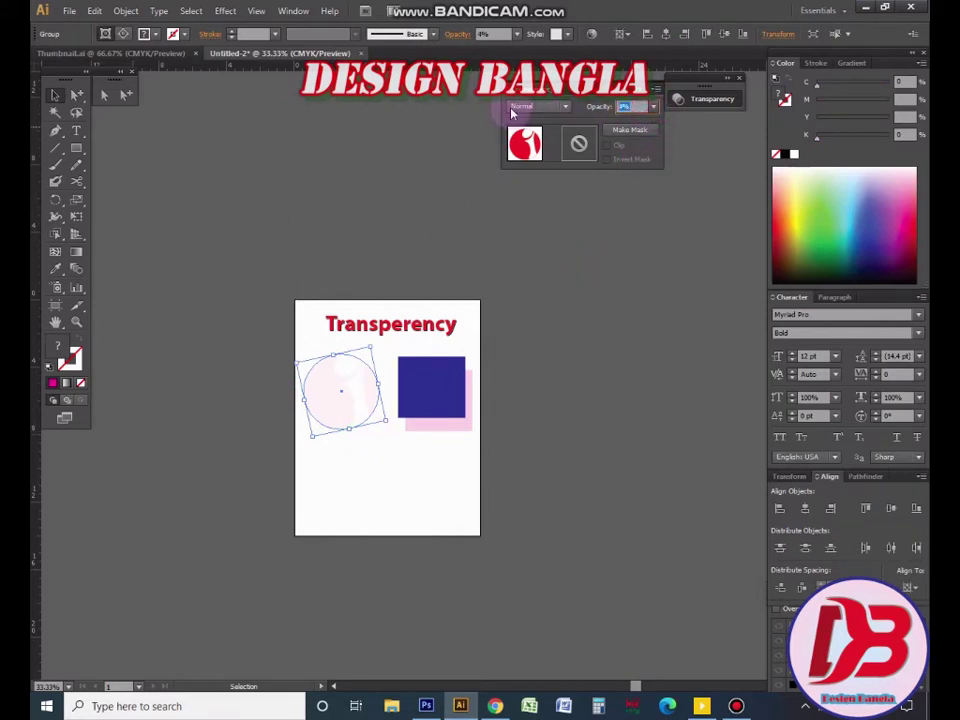
type("2")
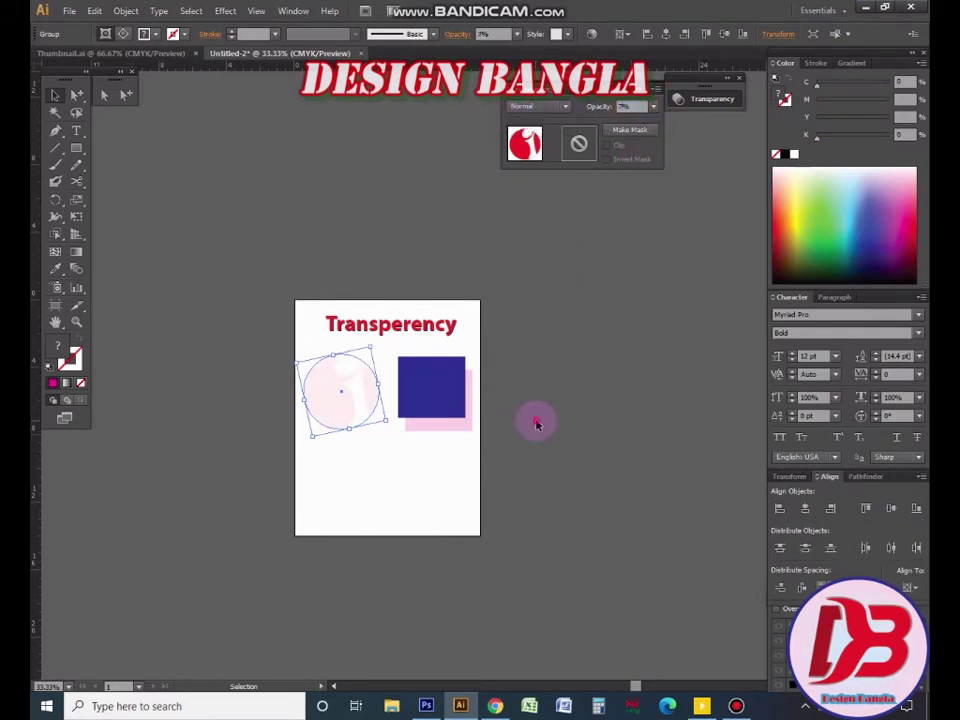
left_click(536, 420)
Frame the artboard and move both squares off to the right
key("z")
left_click_drag(566, 531, 504, 459)
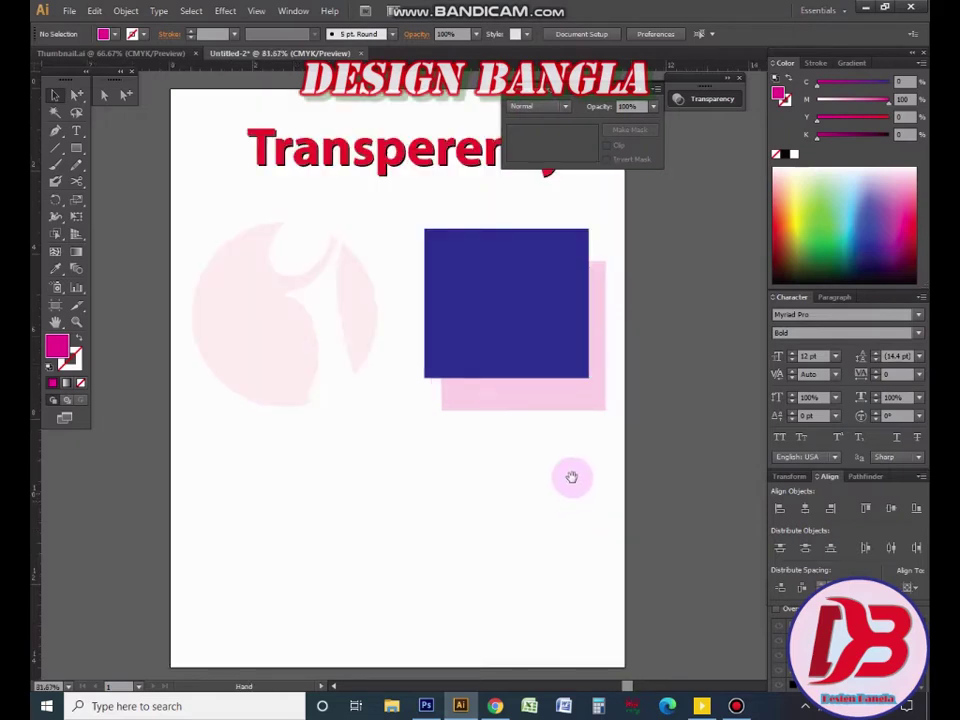
left_click(375, 354)
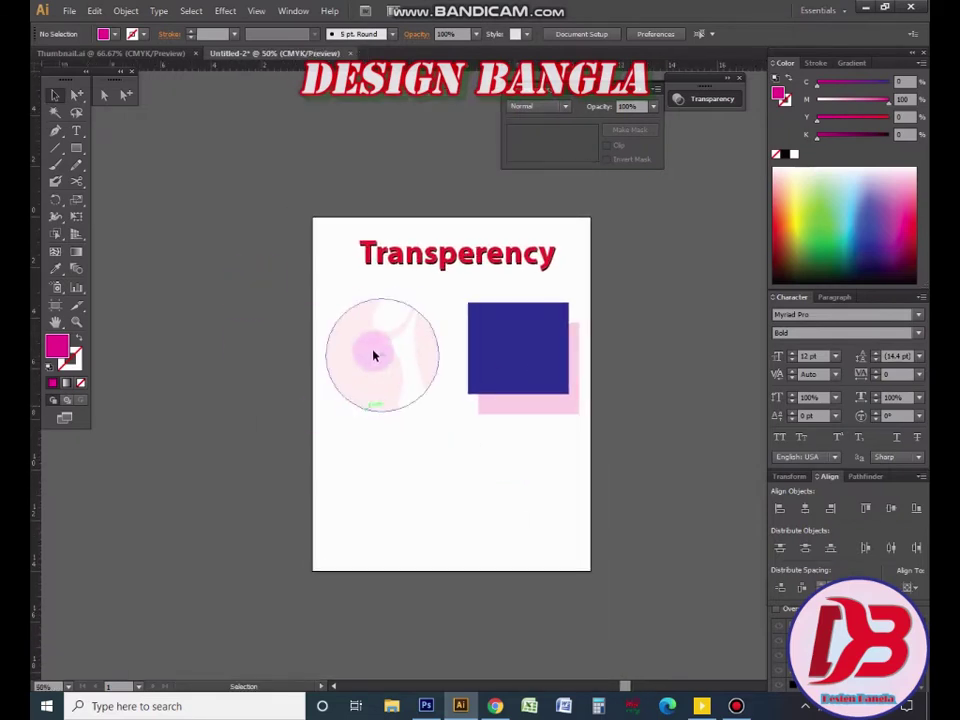
left_click(418, 454)
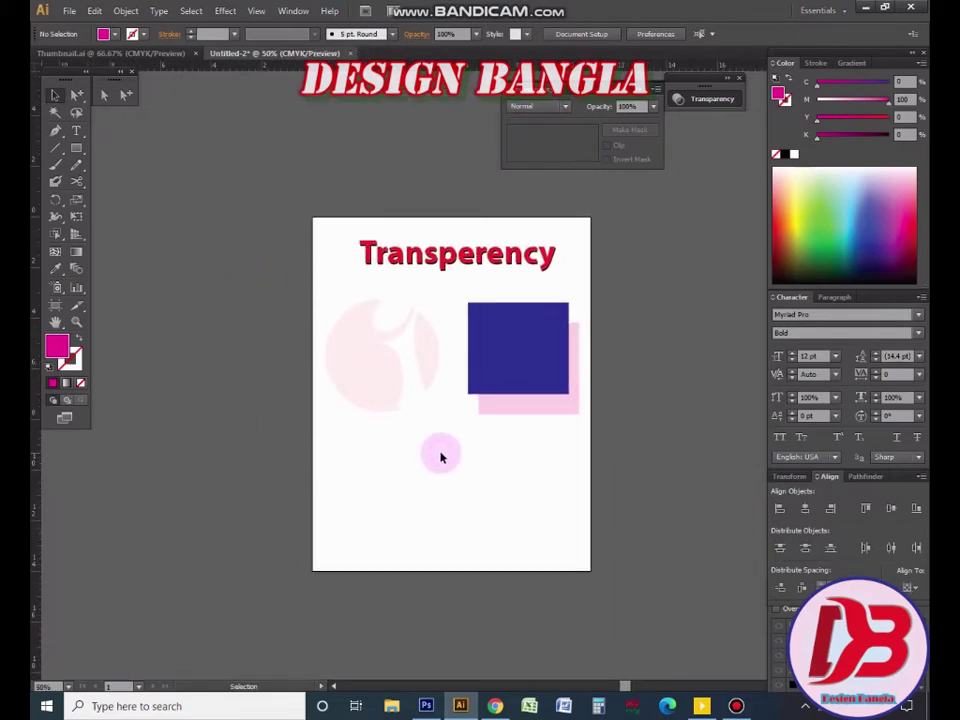
left_click_drag(527, 364, 683, 412)
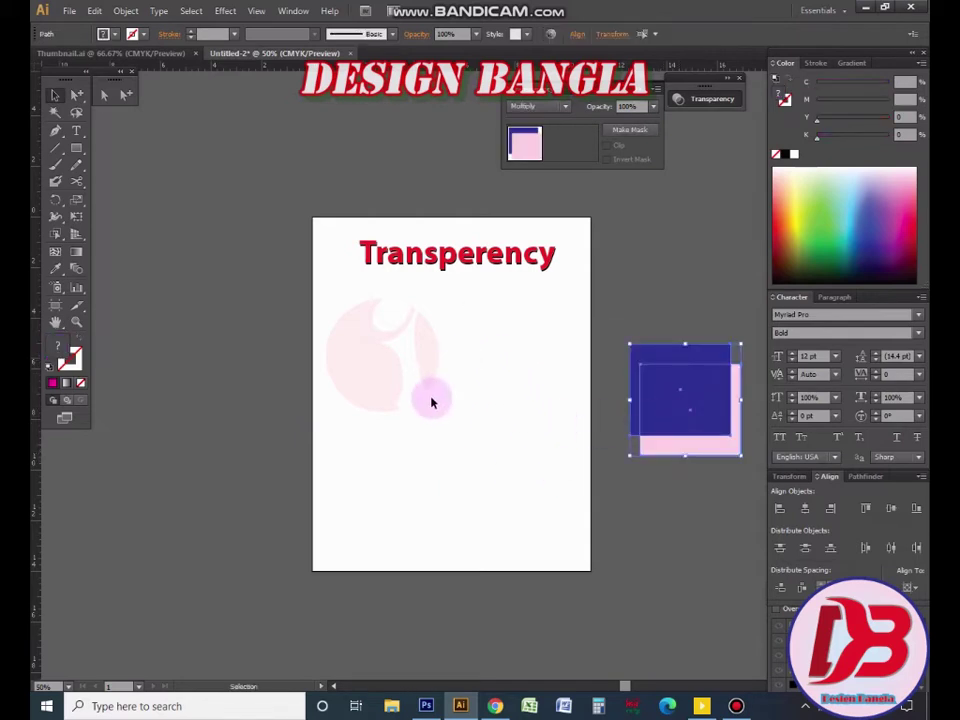
Move the faded logo to the left edge and drag the square group back onto the artboard
left_click_drag(436, 376, 500, 407)
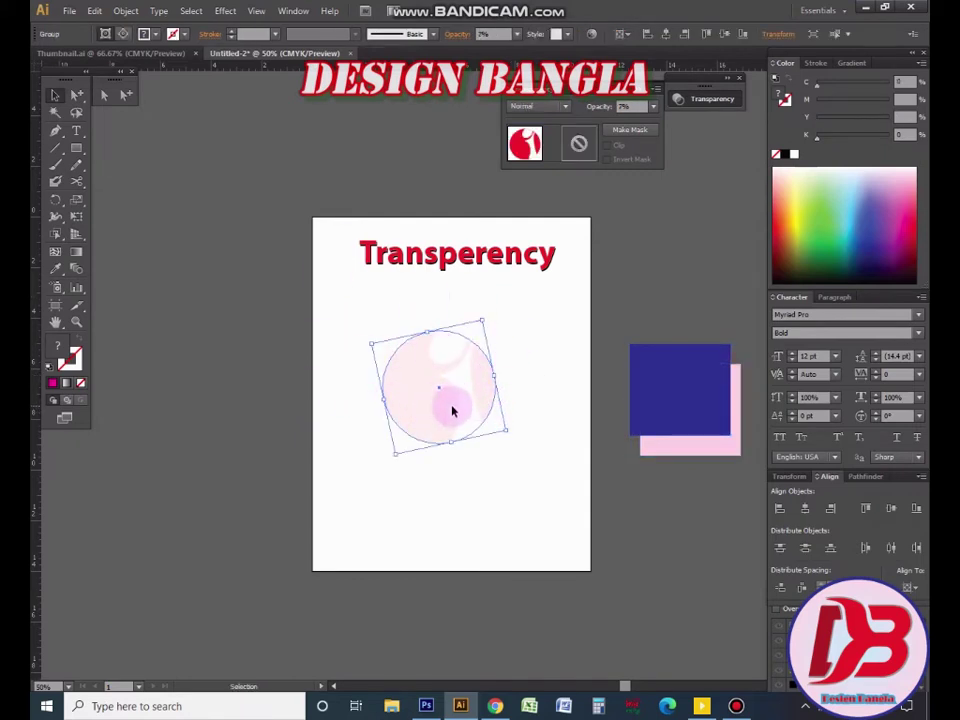
mouse_move(482, 409)
left_mouse_down()
mouse_move(438, 374)
mouse_move(325, 355)
left_mouse_up()
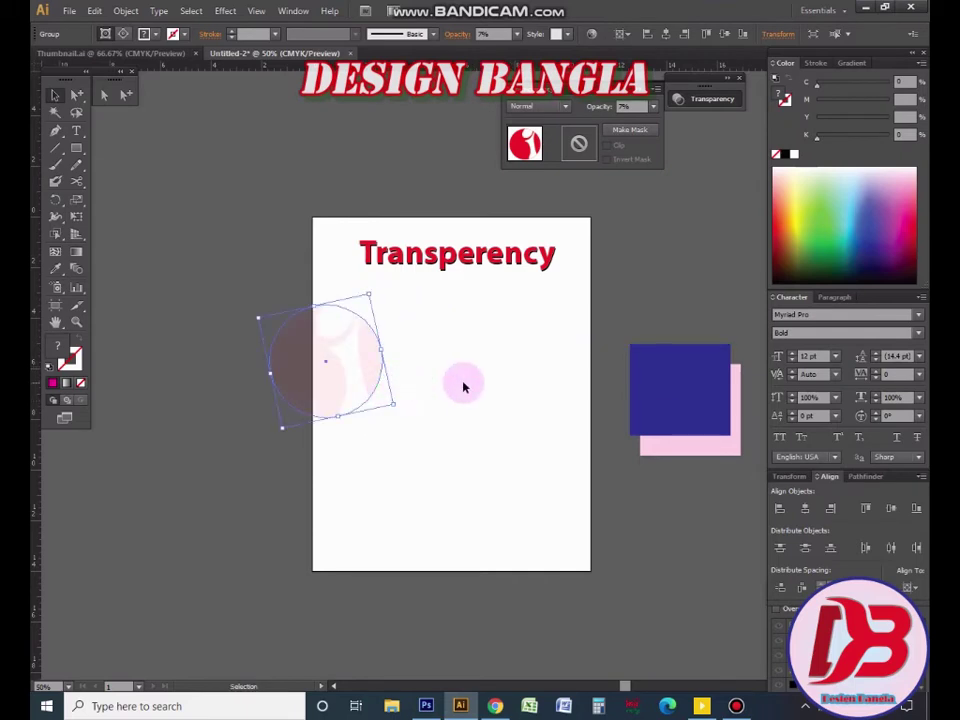
left_click(596, 360)
left_click(710, 450)
left_click_drag(710, 450, 505, 423)
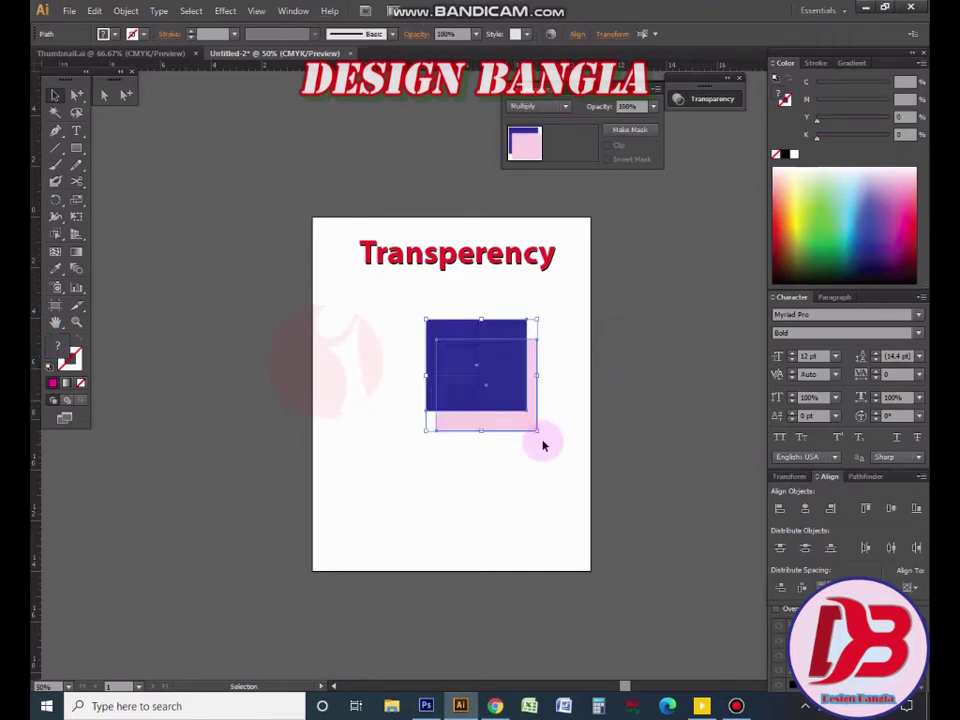
left_click(413, 343)
Set both the pink and blue squares to 40% opacity
scroll(509, 517, "up", 3)
scroll(509, 517, "up", 3)
scroll(484, 403, "down", 2)
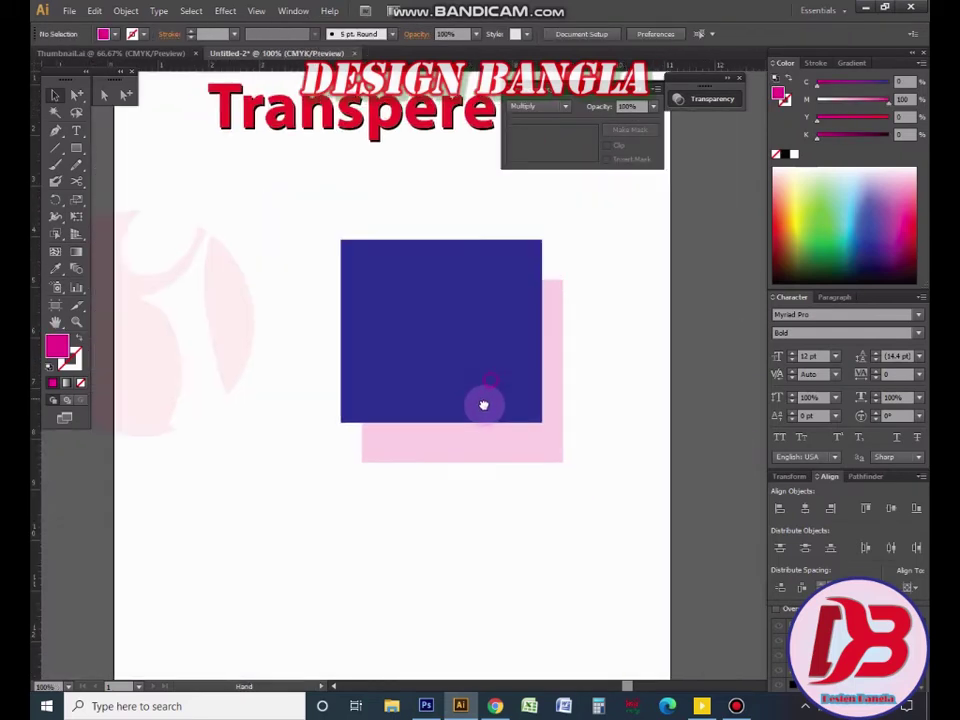
left_click(435, 349)
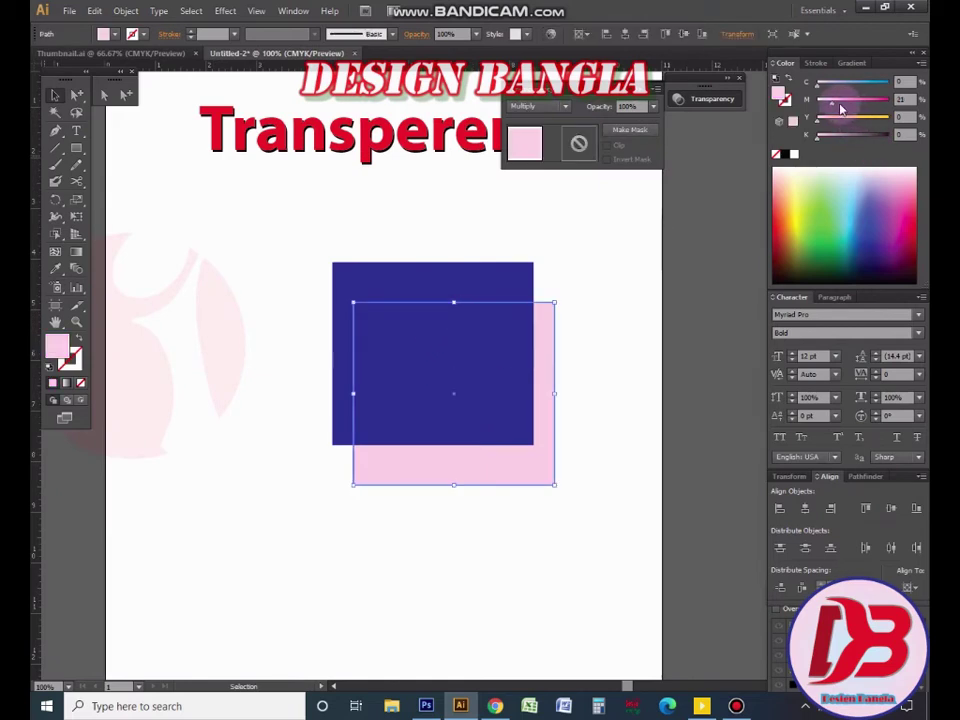
left_click(476, 343)
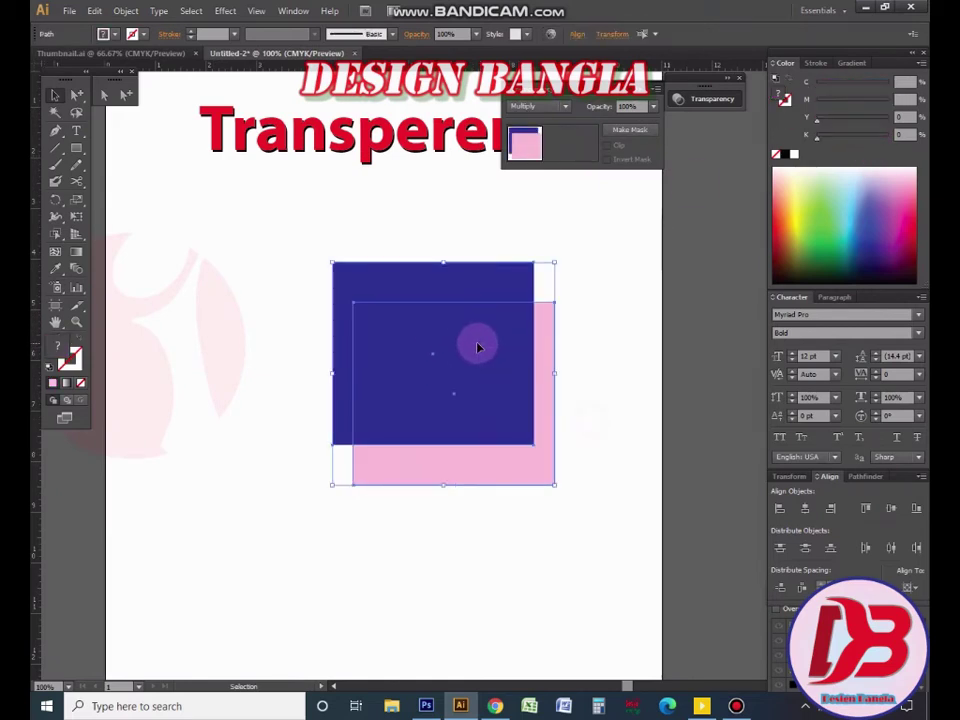
left_click(627, 106)
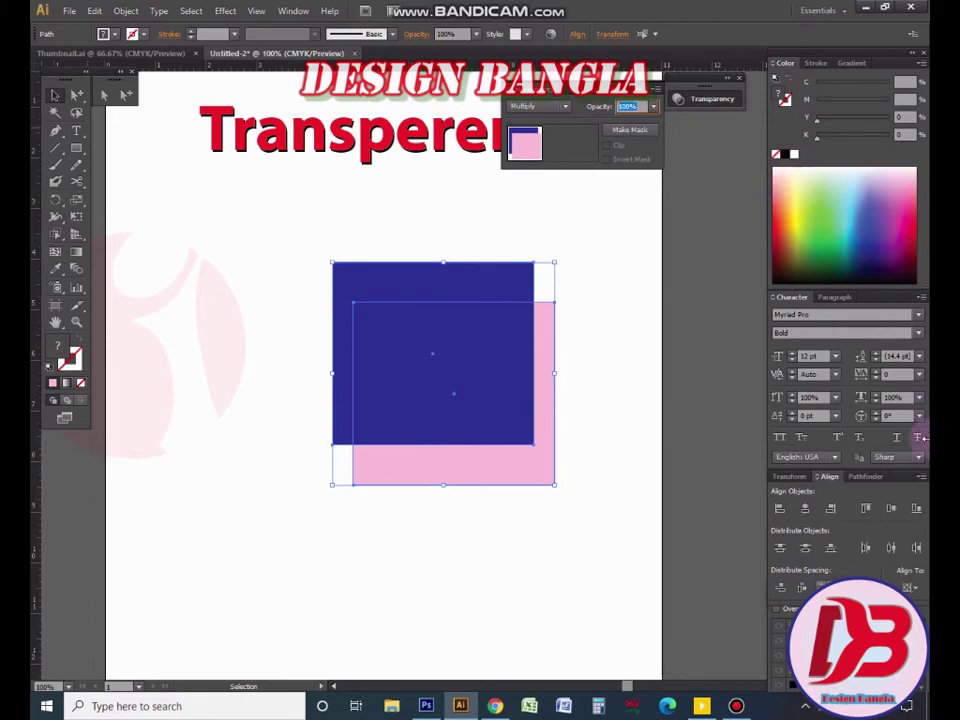
type("40")
key("Return")
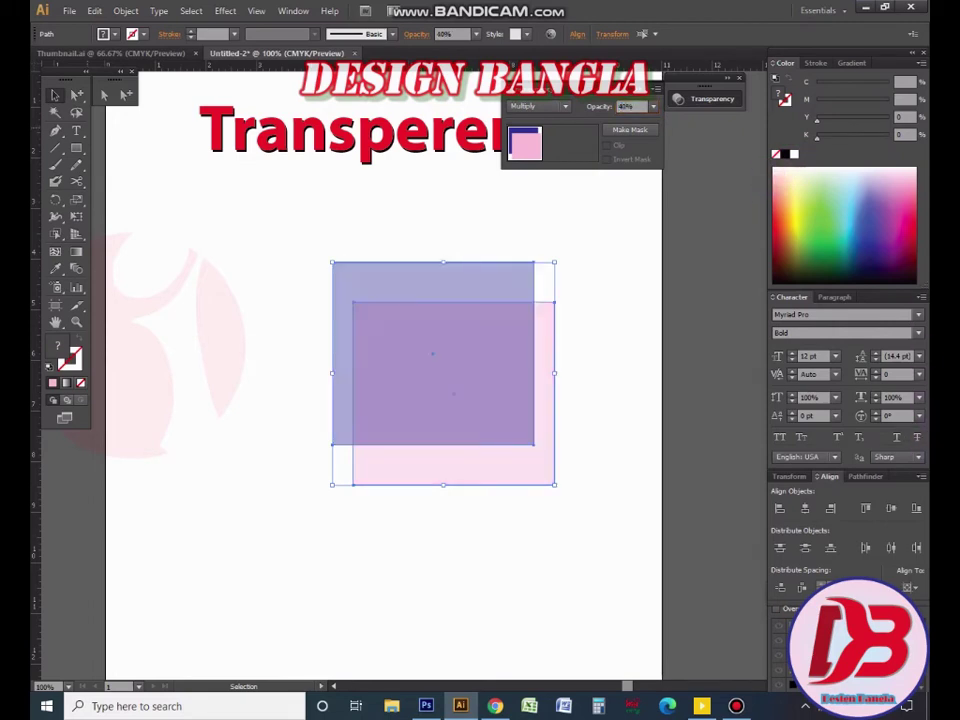
left_click(620, 425)
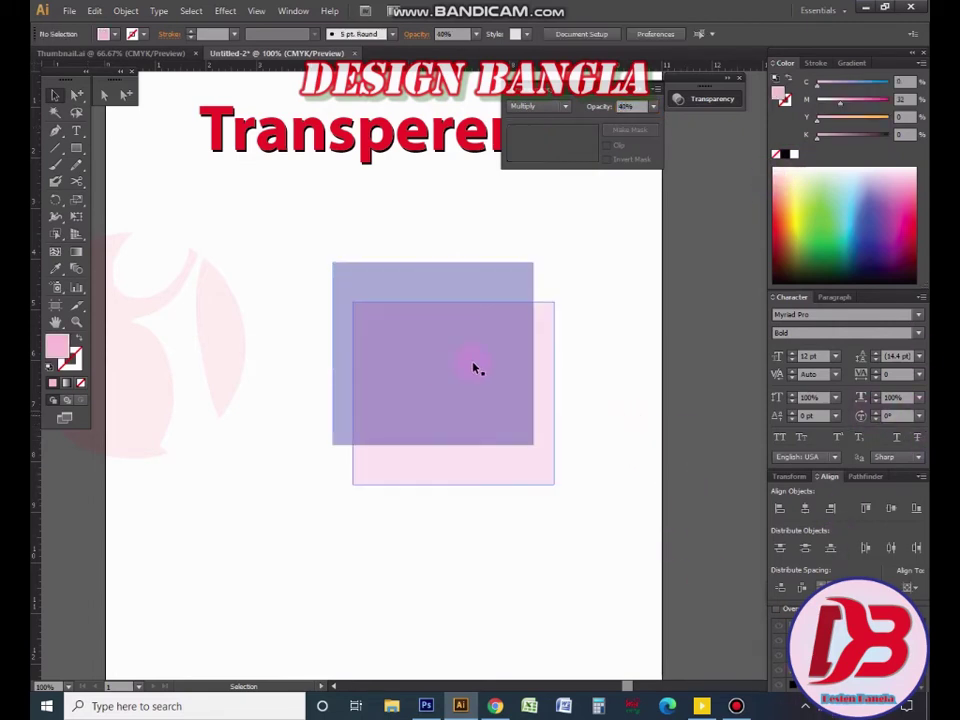
Give the pink square Normal blending and shift it slightly right
left_click(447, 276)
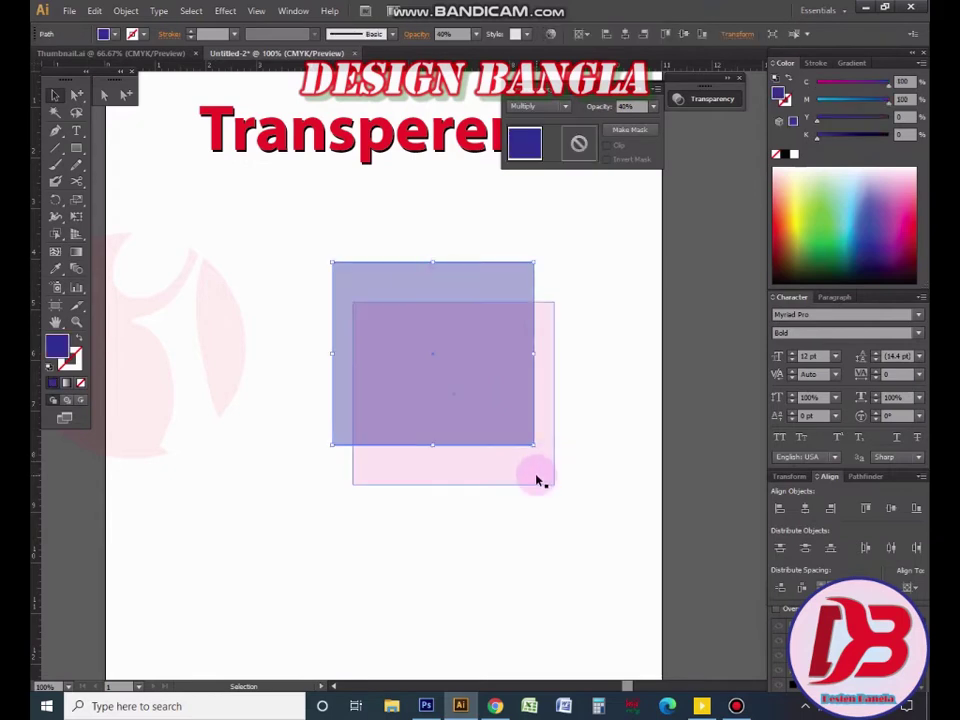
left_click(538, 478)
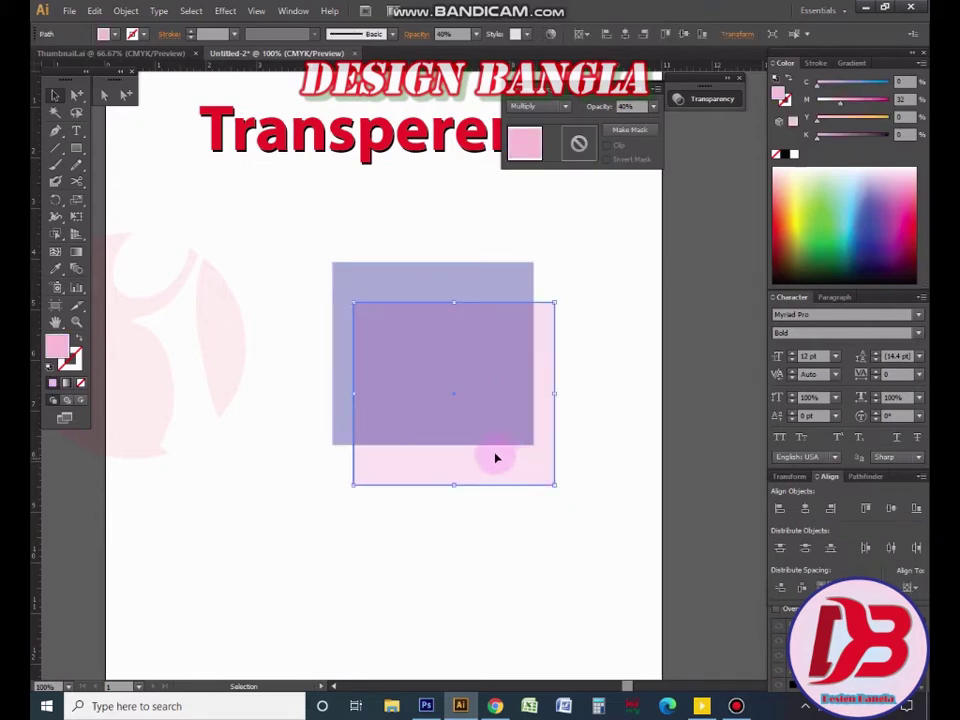
left_click(565, 107)
left_click(531, 121)
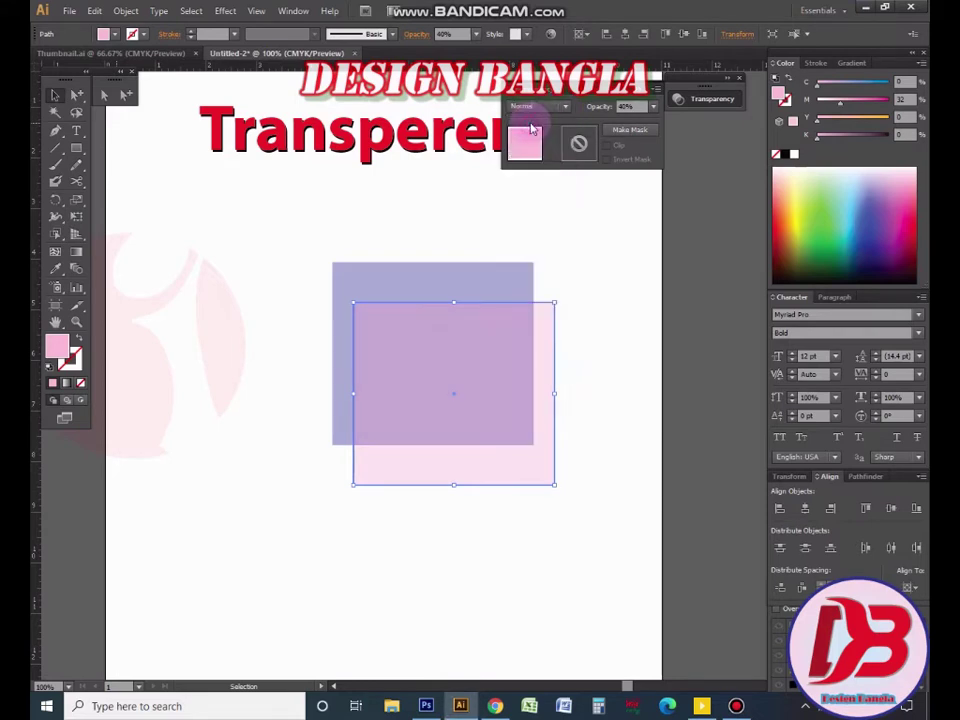
left_click(622, 339)
mouse_move(540, 460)
left_mouse_down()
mouse_move(617, 519)
mouse_move(546, 466)
left_mouse_up()
Set both squares to the Multiply blend mode
left_click_drag(466, 222, 508, 358)
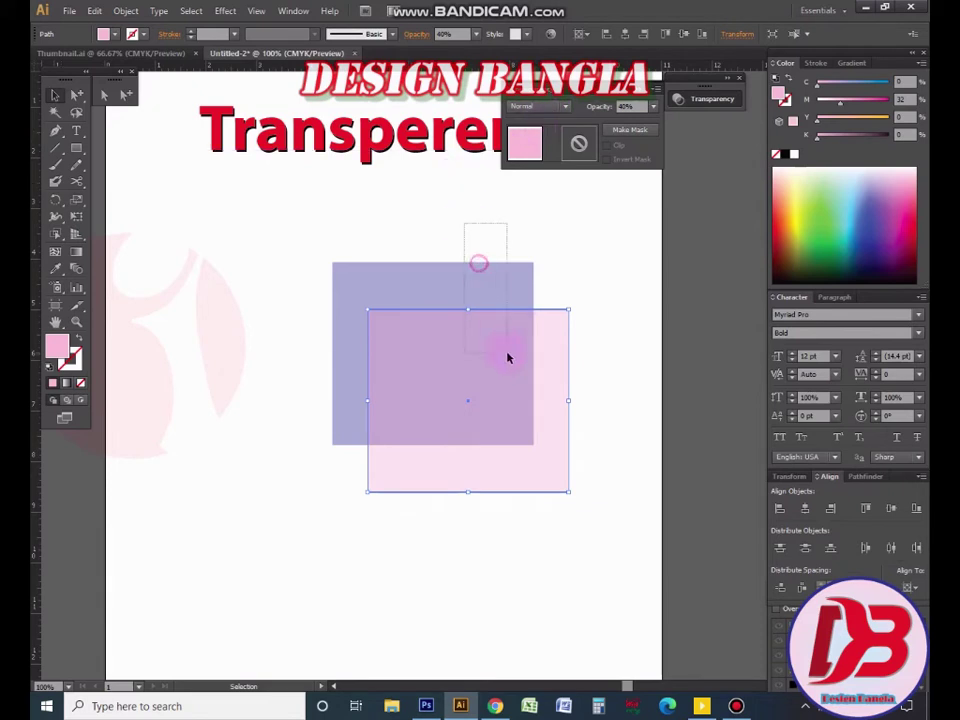
left_click(566, 107)
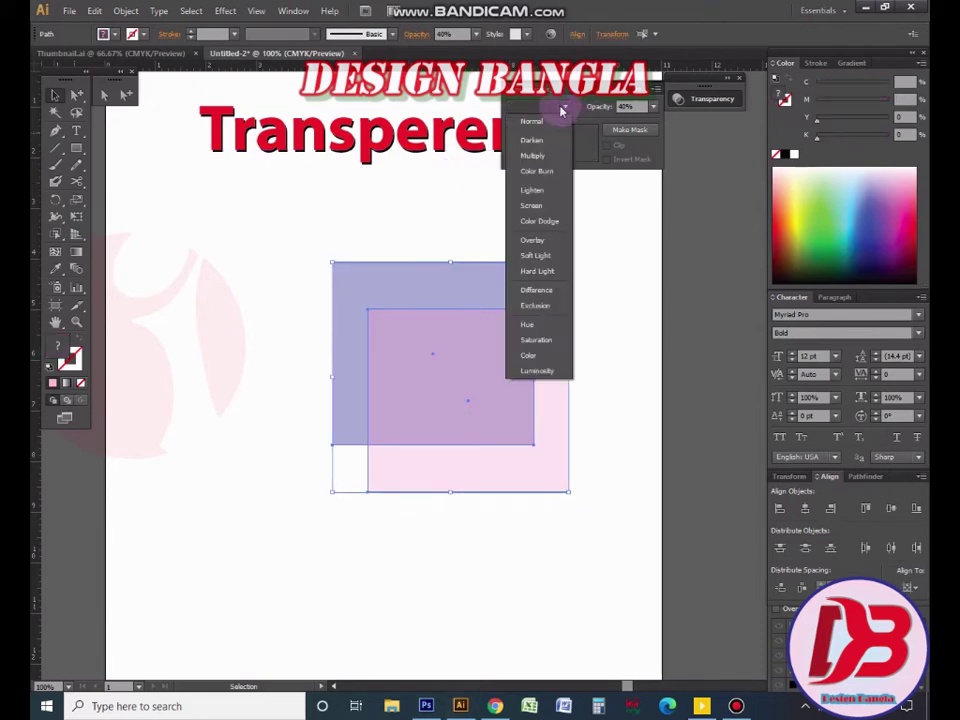
left_click(531, 157)
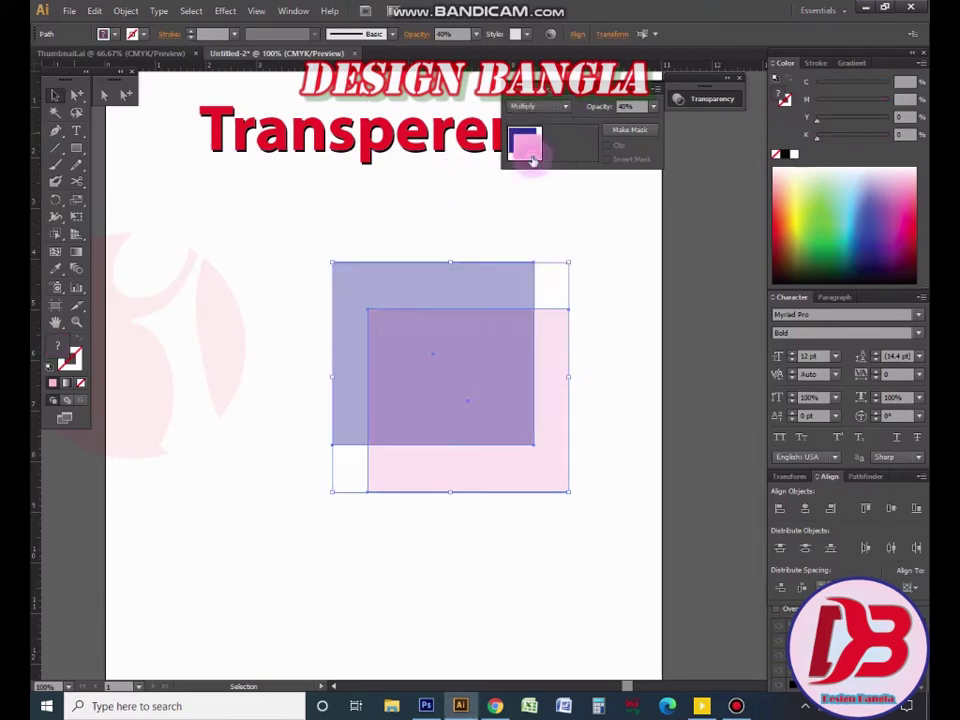
Nudge the pink square up-left and recolour the blue square red
left_click(649, 411)
left_click_drag(555, 409, 551, 396)
left_click(454, 278)
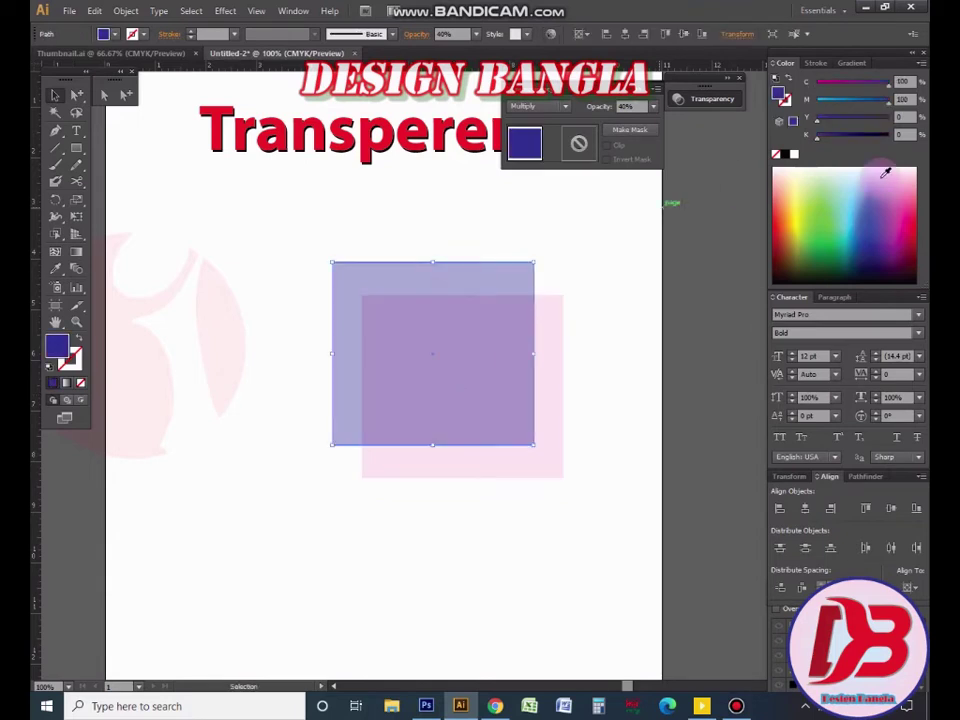
mouse_move(864, 125)
left_mouse_down()
mouse_move(896, 100)
mouse_move(817, 81)
left_mouse_up()
Set both squares to 30% opacity
left_click_drag(482, 205, 589, 392)
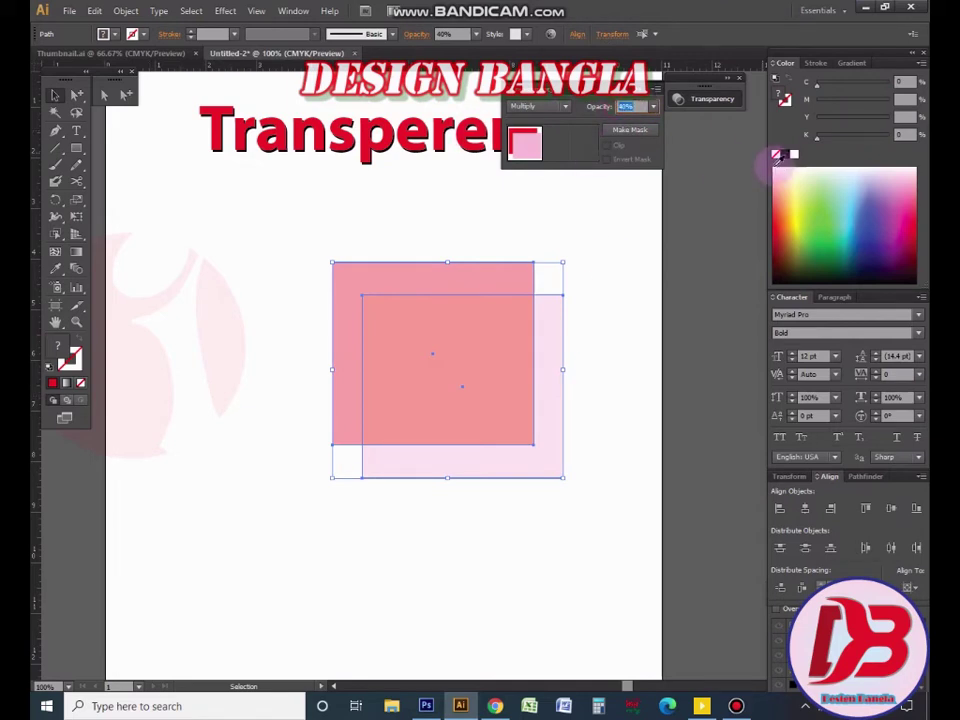
type("30")
key("Return")
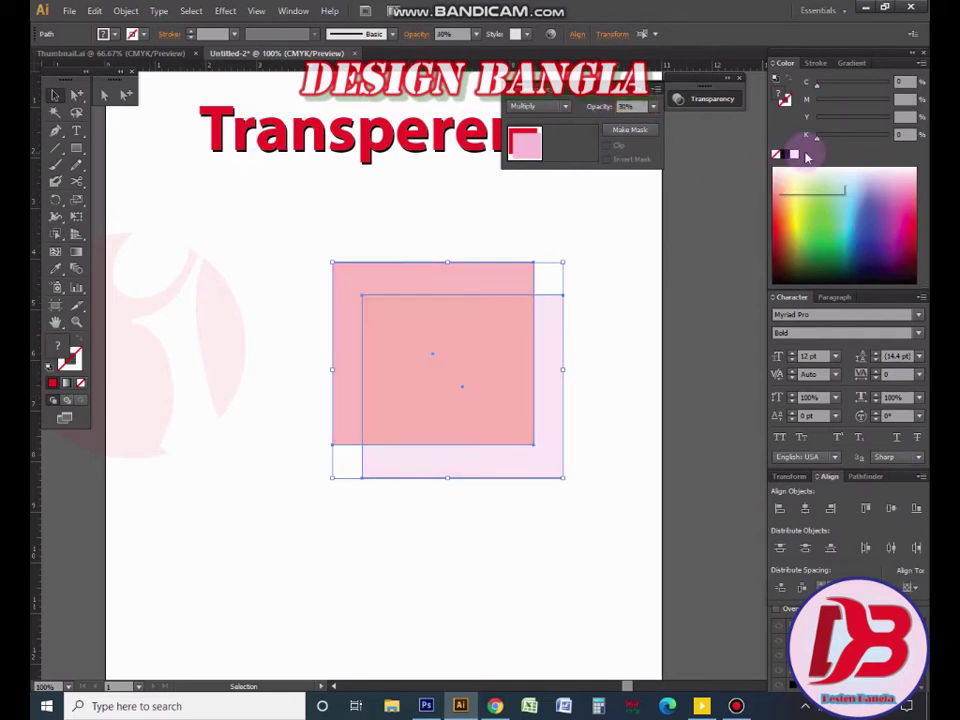
left_click(645, 455)
Turn the pink front square orange and zoom out to show the whole page
left_click(553, 439)
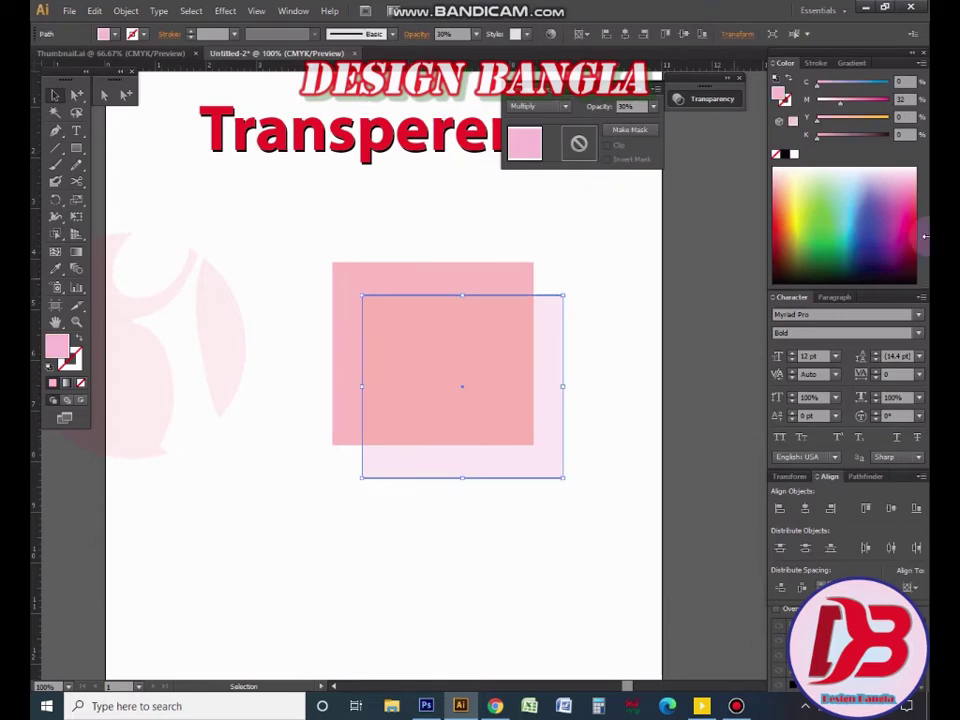
left_click_drag(853, 118, 887, 118)
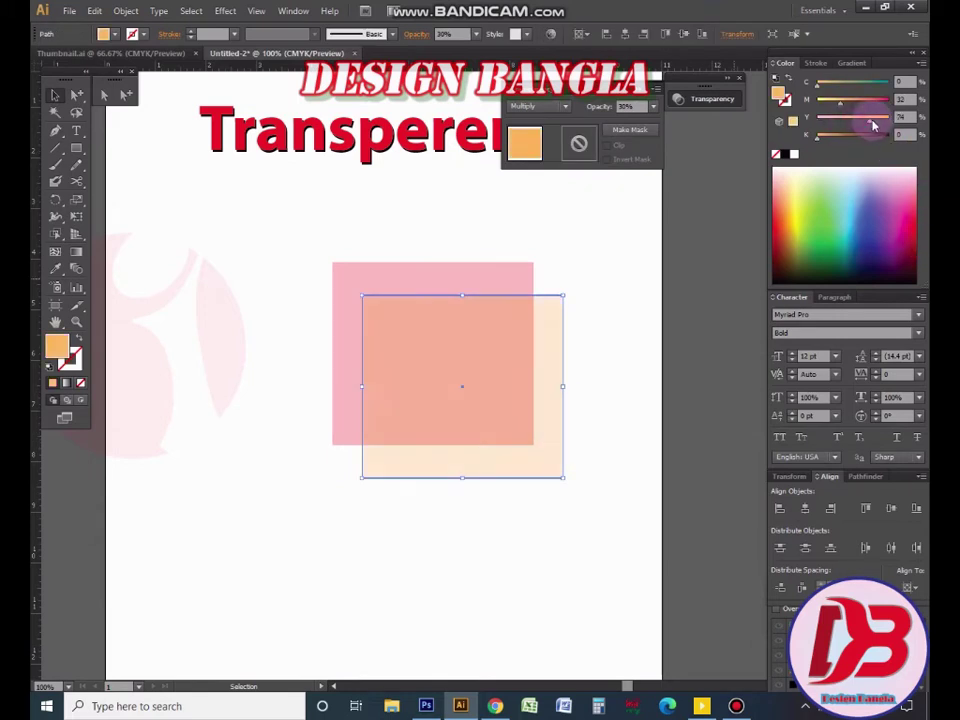
left_click(671, 482)
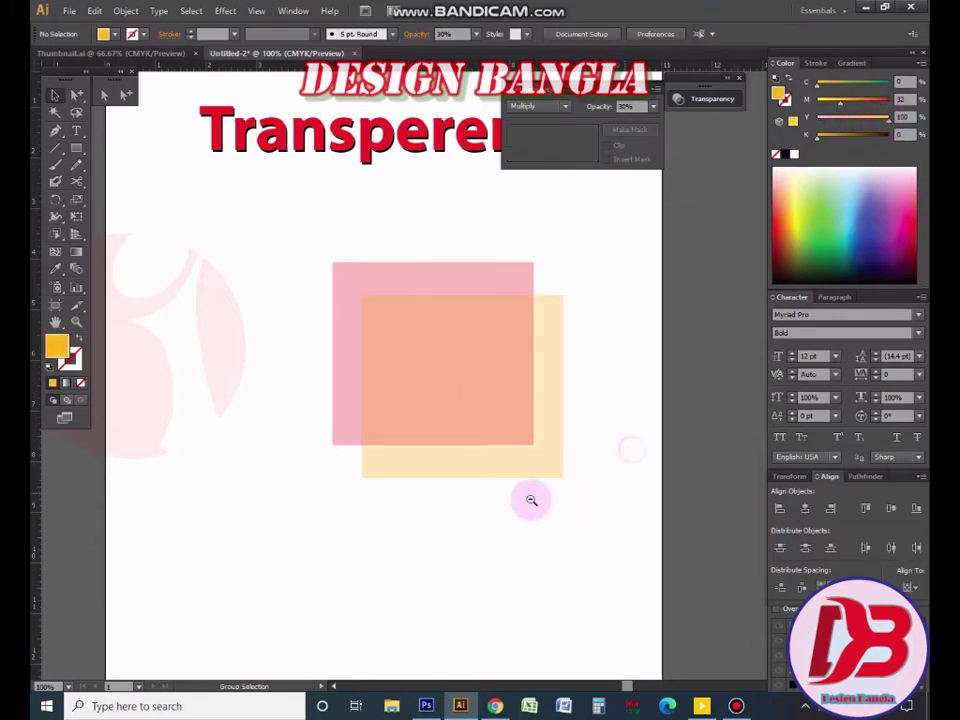
key("ctrl+minus")
left_click_drag(673, 538, 798, 631)
Reposition the orange square beside the pink one and zoom to 100%
left_click_drag(604, 497, 551, 399)
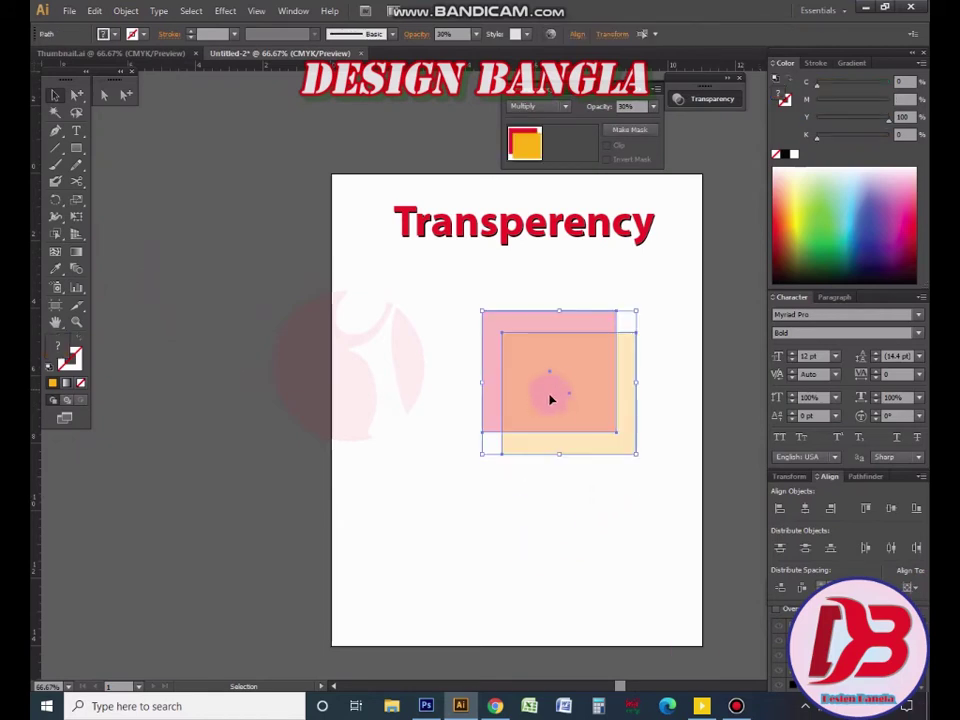
mouse_move(618, 455)
left_mouse_down()
mouse_move(656, 480)
mouse_move(606, 486)
mouse_move(623, 454)
mouse_move(614, 455)
mouse_move(631, 456)
left_mouse_up()
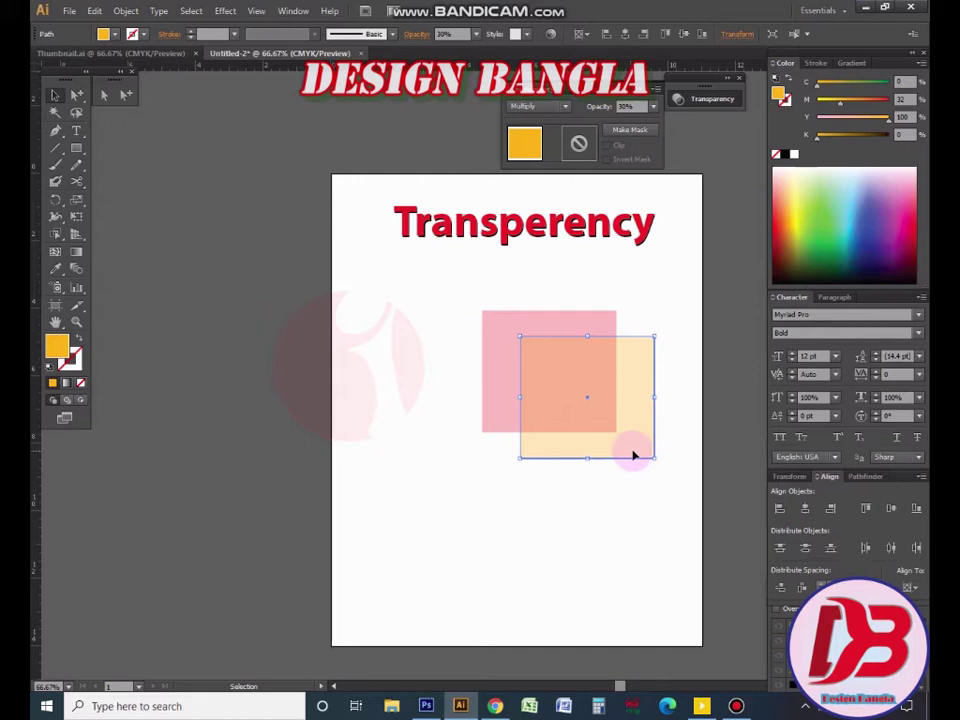
left_click_drag(642, 450, 570, 478)
left_click(485, 228)
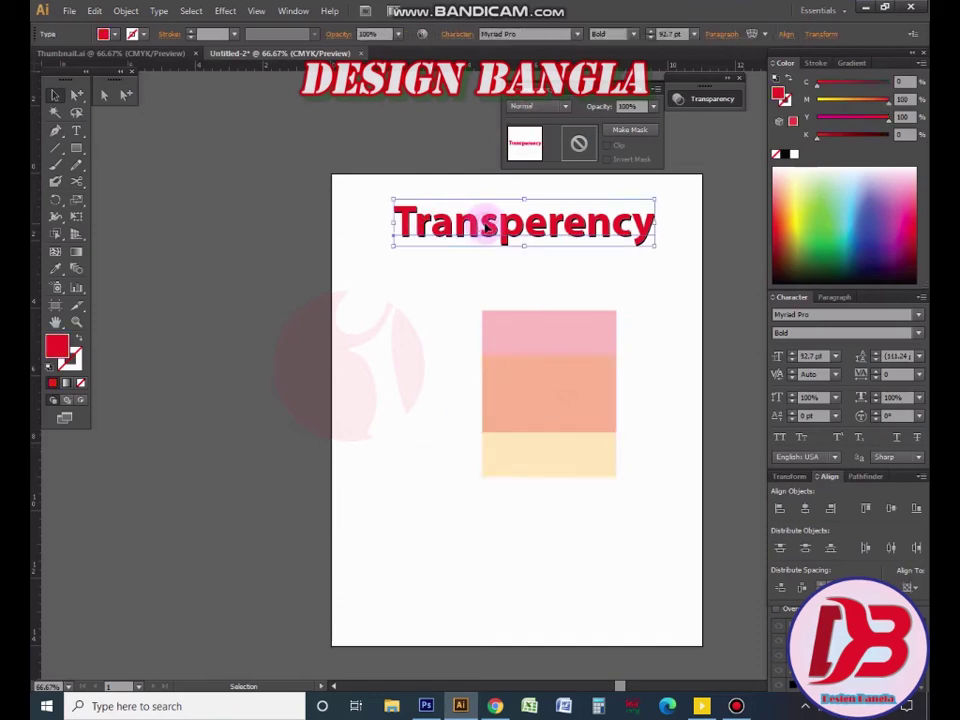
left_click_drag(561, 405, 587, 399)
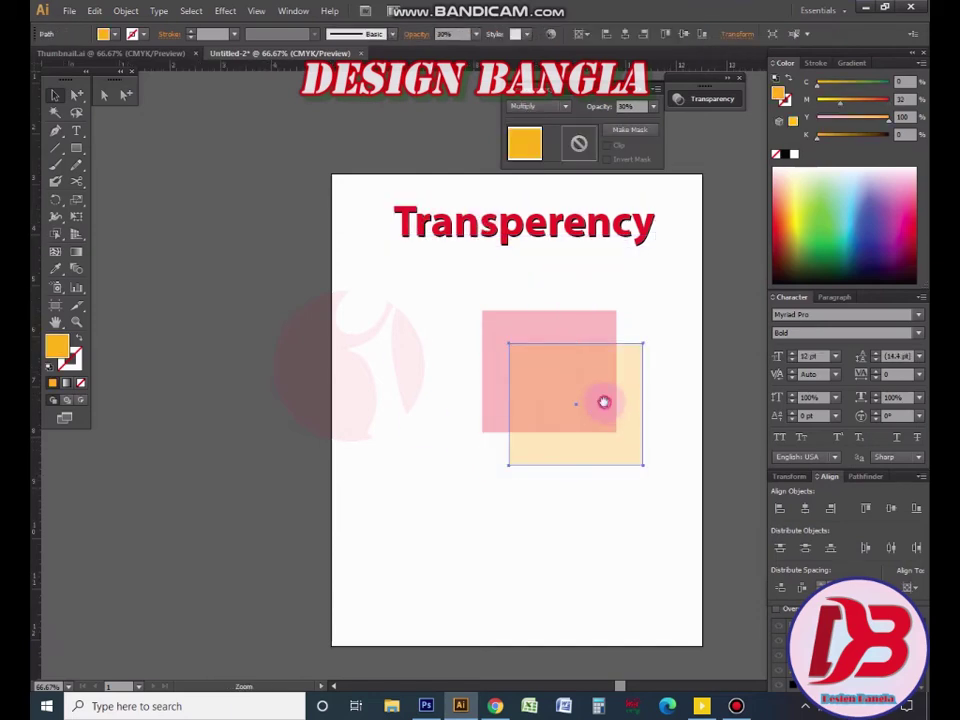
key("ctrl+plus")
Reset both squares to Normal blending and move the orange square up-left
left_click(439, 316, "shift")
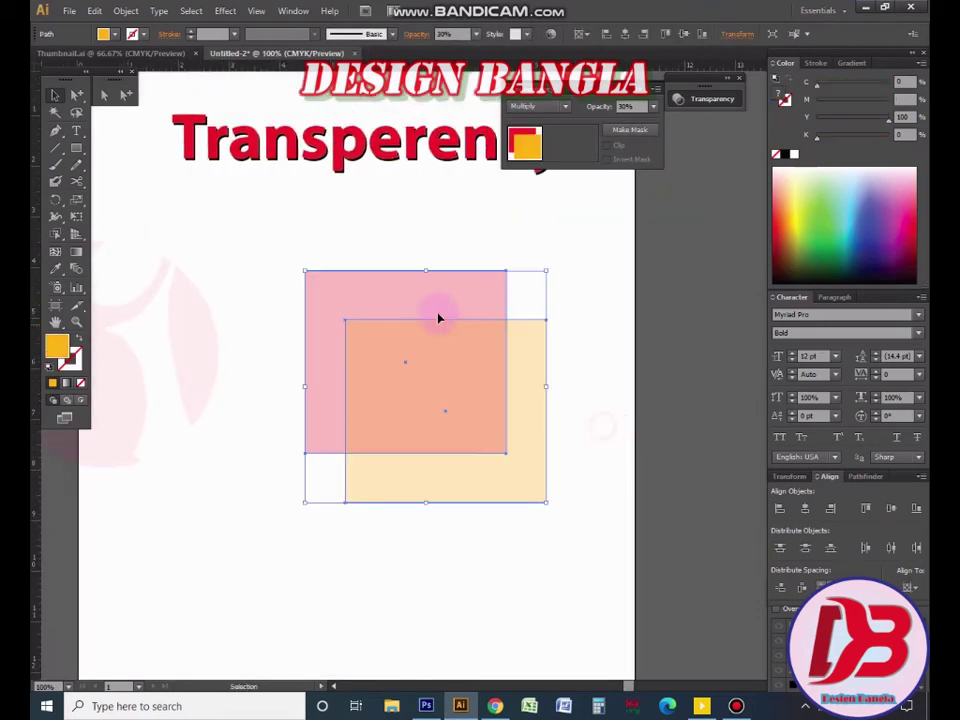
left_click(567, 109)
left_click(536, 124)
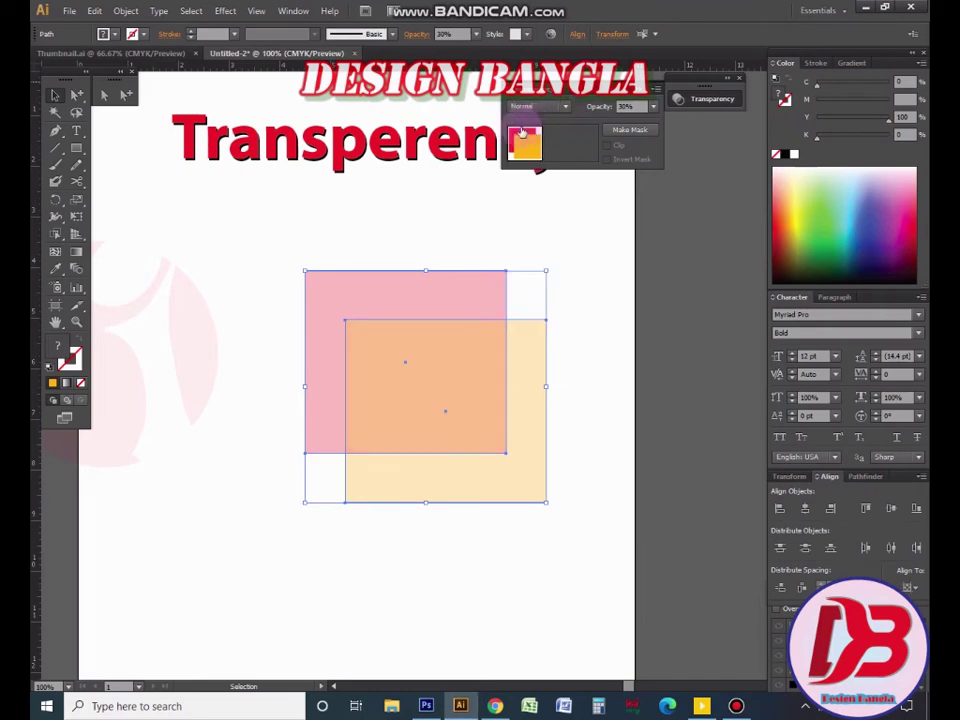
left_click(390, 244)
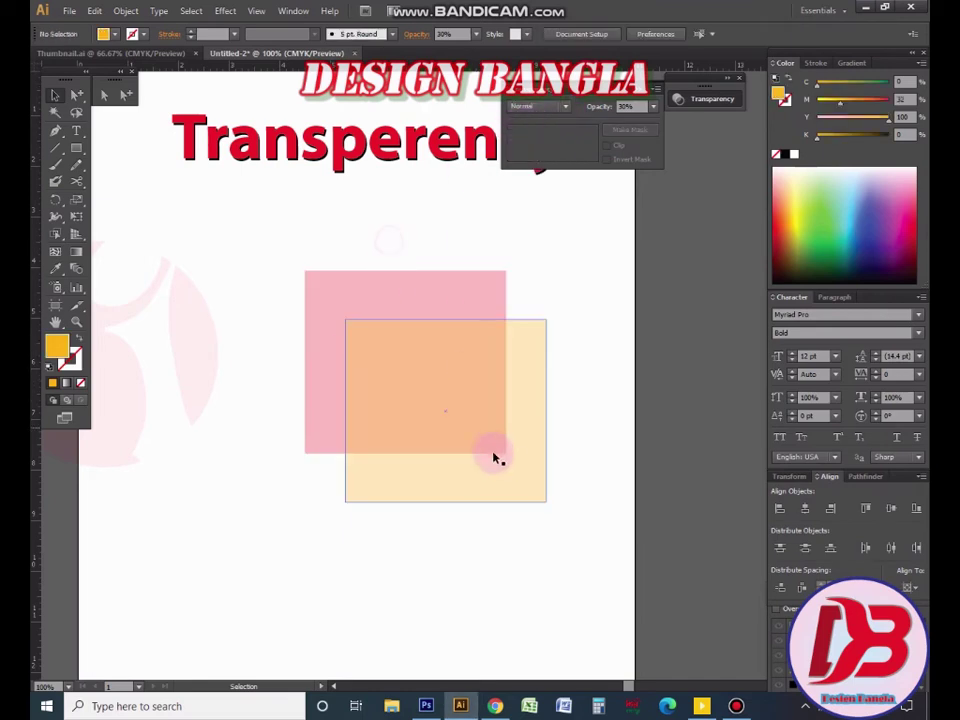
left_click_drag(522, 468, 498, 439)
Give both squares Multiply blending at 100% opacity
left_click_drag(467, 221, 450, 290)
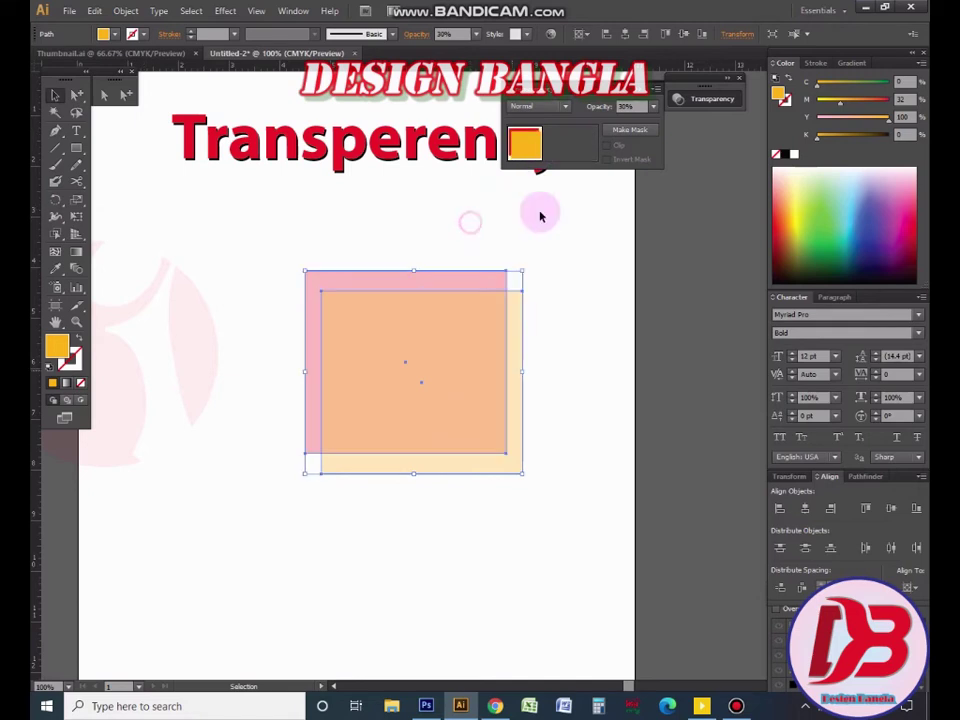
left_click(563, 113)
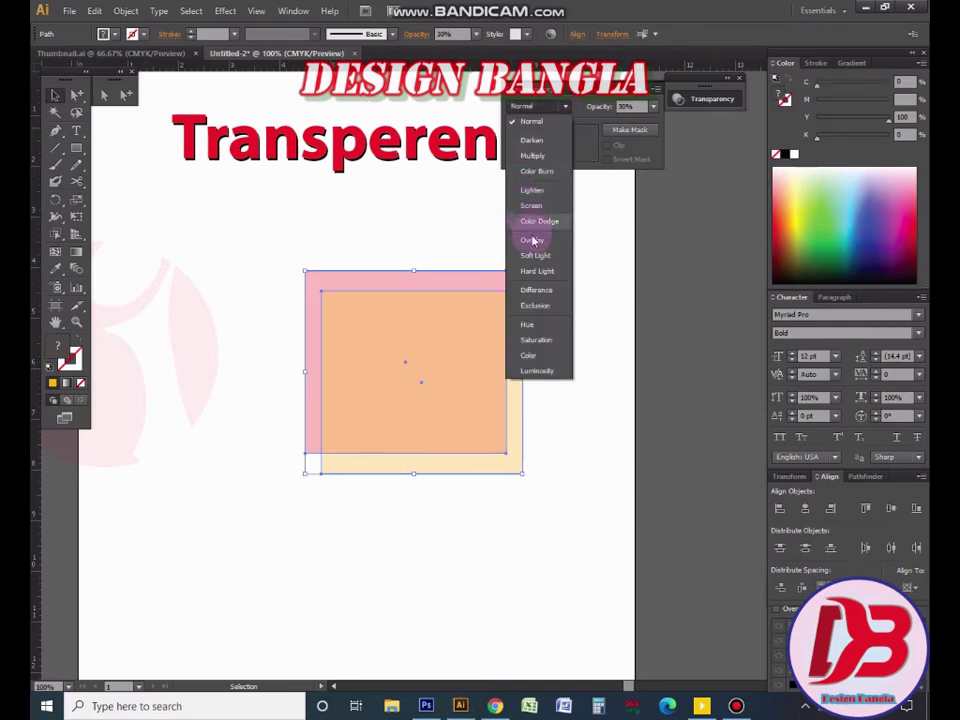
left_click(531, 155)
left_click(630, 106)
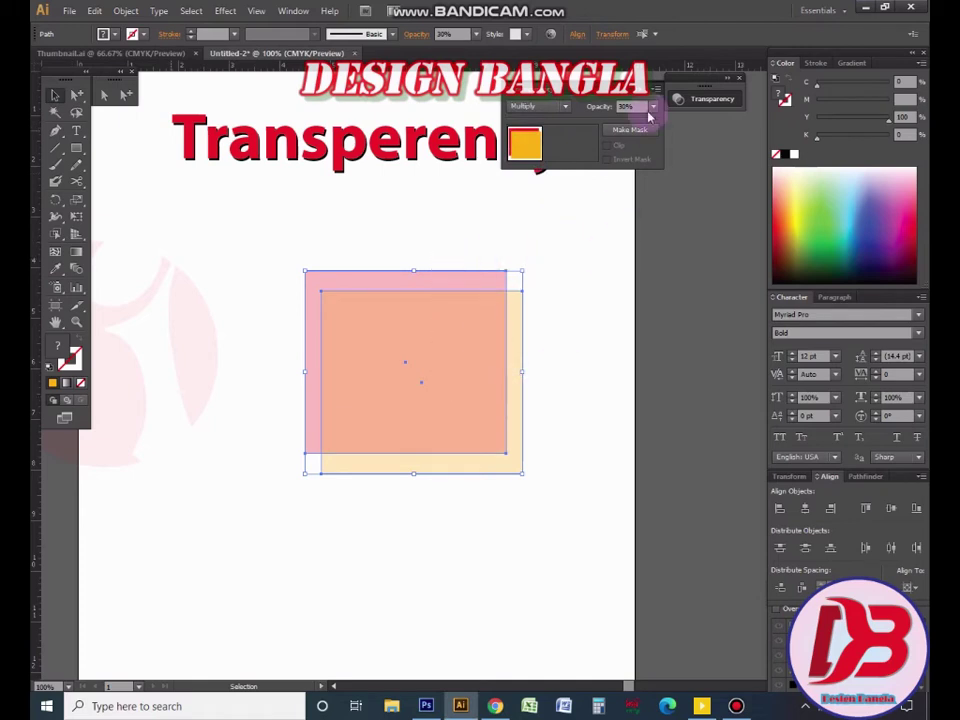
type("100")
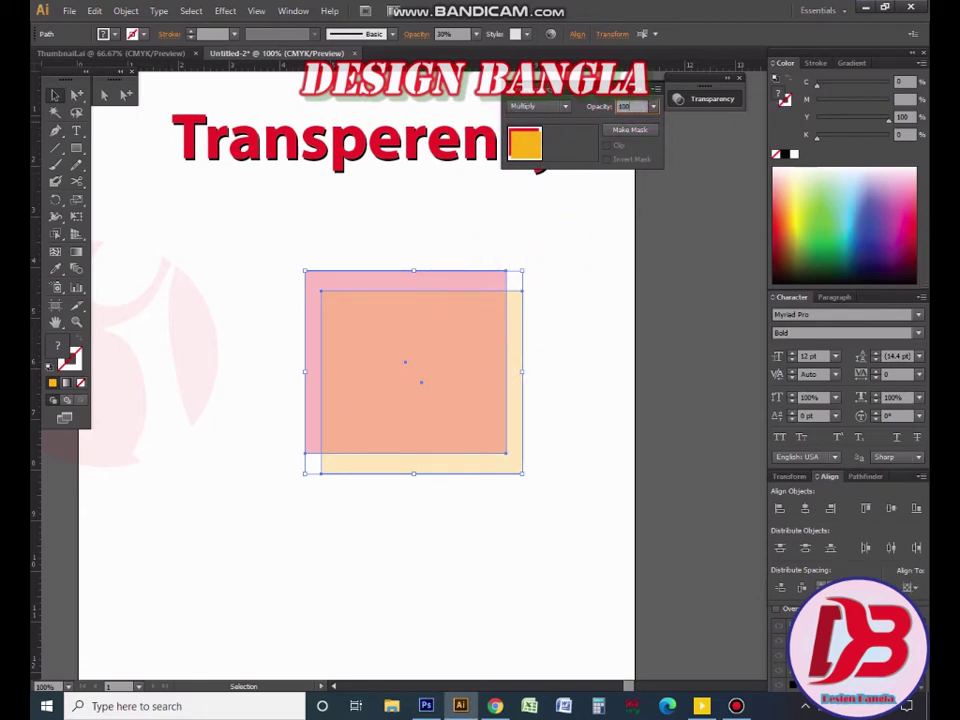
key("Return")
Move the yellow square down-right and raise its magenta to 60, making it orange
left_click(598, 379)
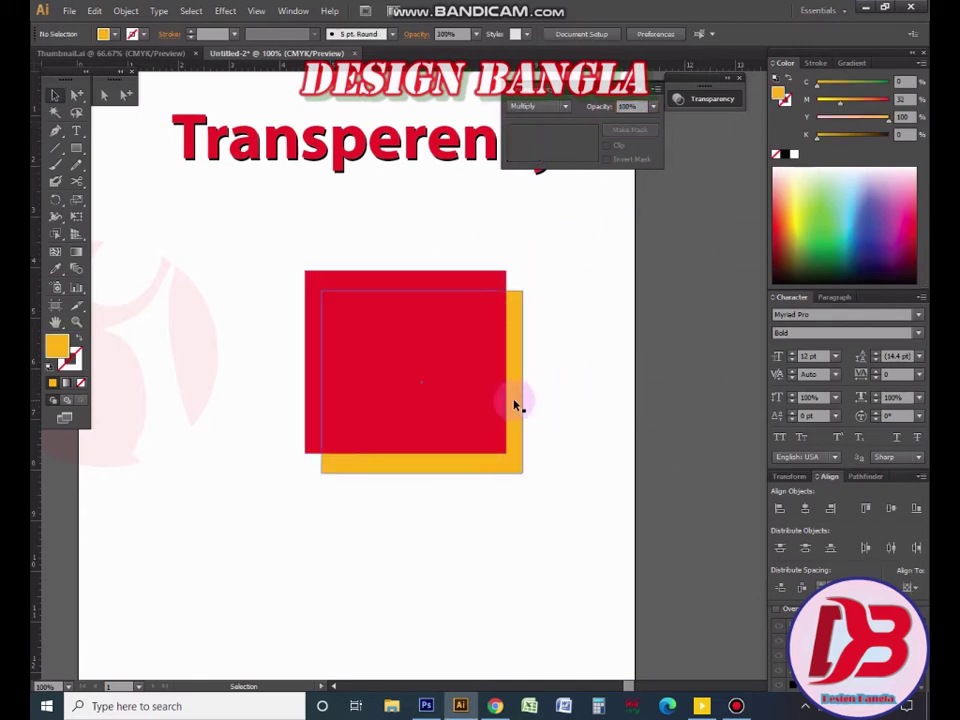
left_click_drag(516, 401, 556, 441)
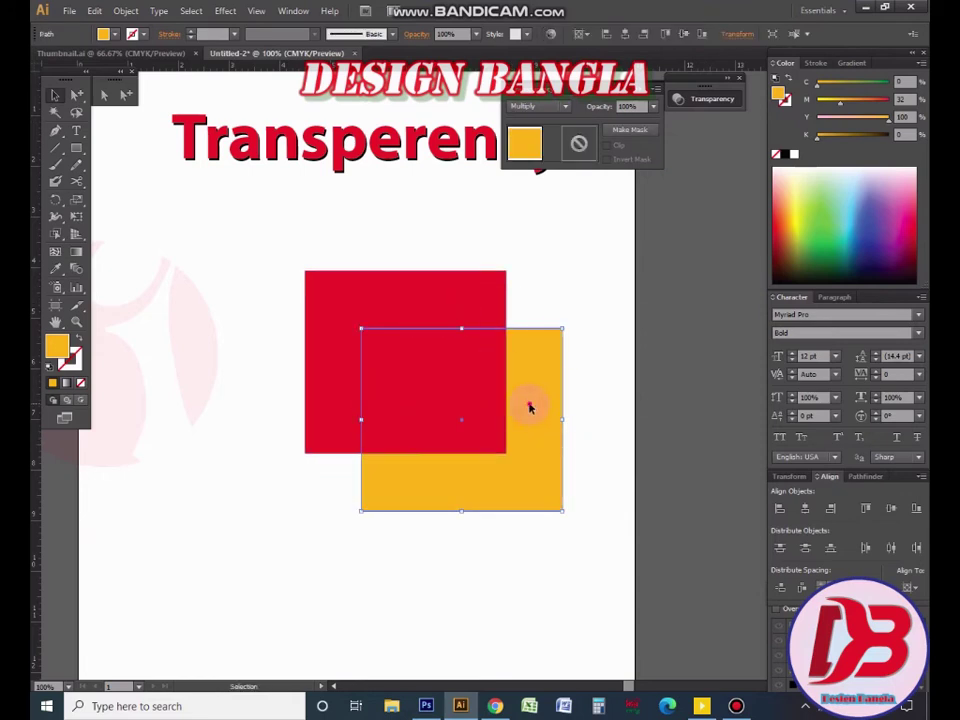
left_click(901, 99)
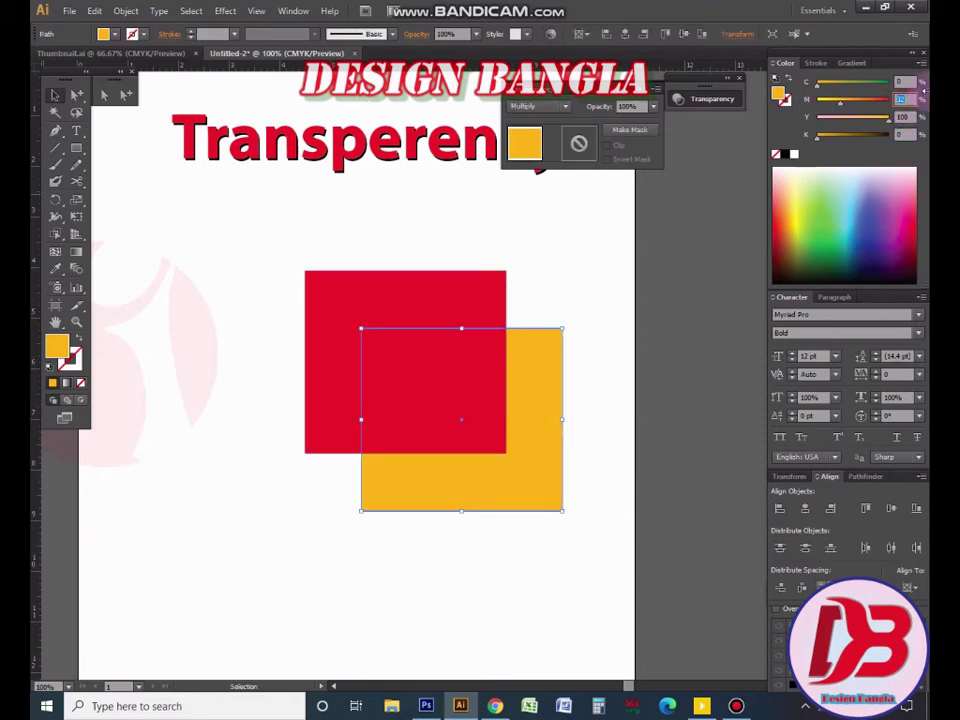
type("60")
key("Return")
Set both squares to 40% opacity and zoom out to the whole page
left_click_drag(606, 420, 290, 245)
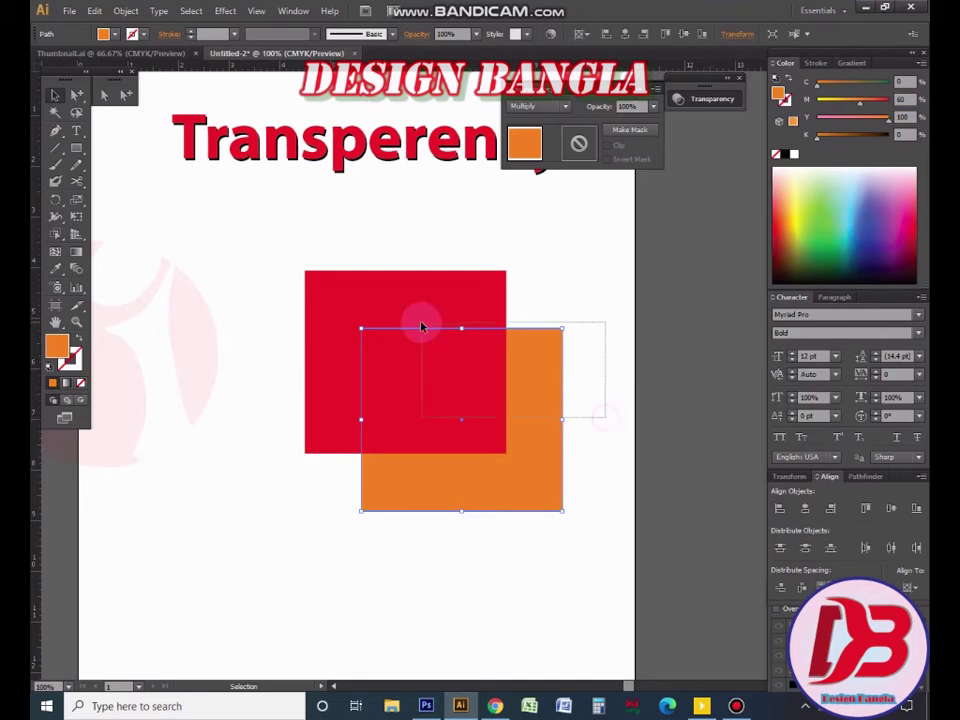
left_click(626, 106)
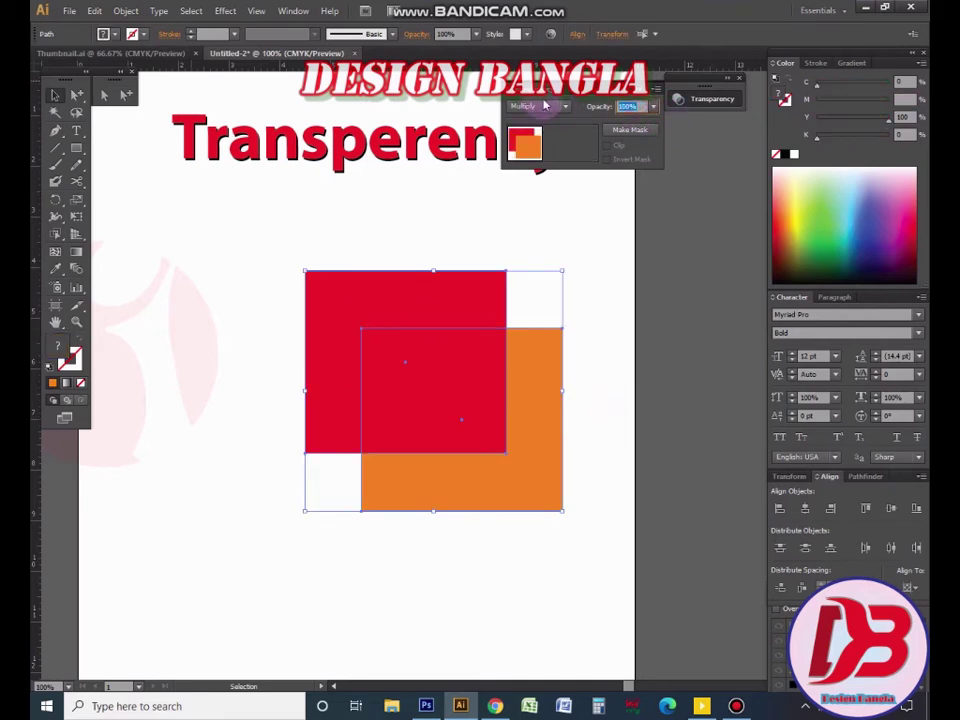
type("45")
type("40")
key("Return")
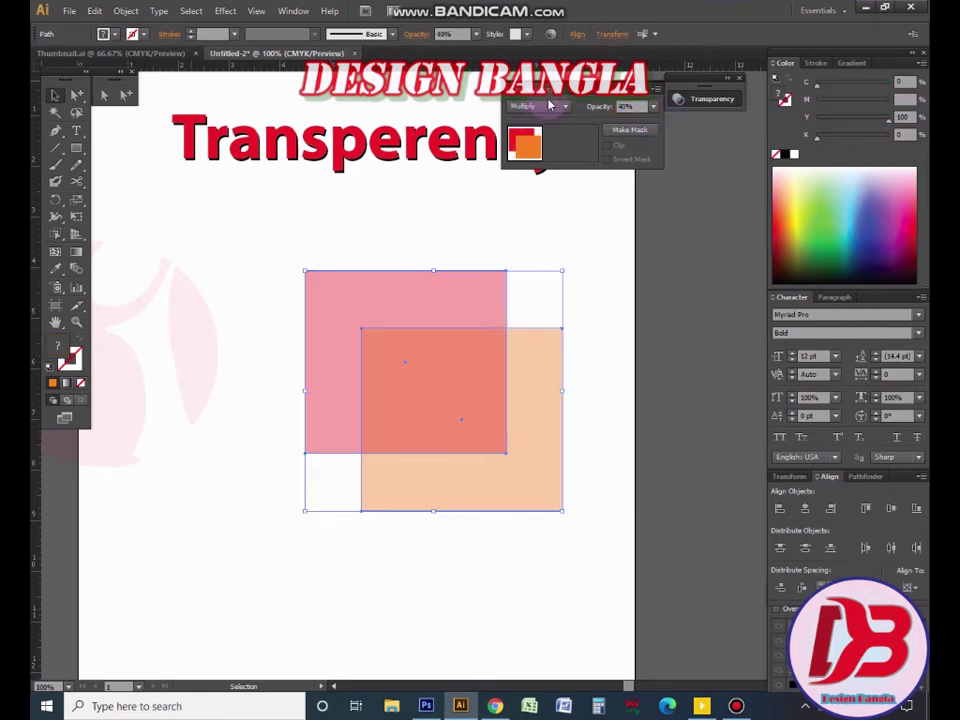
left_click(668, 394)
key("z")
left_click(472, 453, "alt")
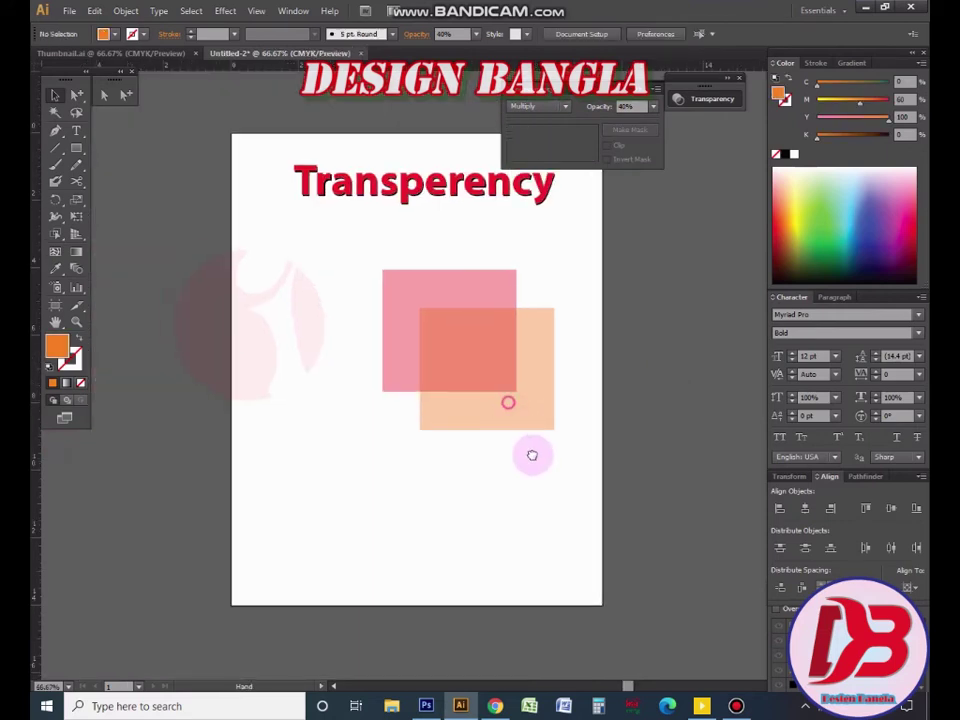
key("v")
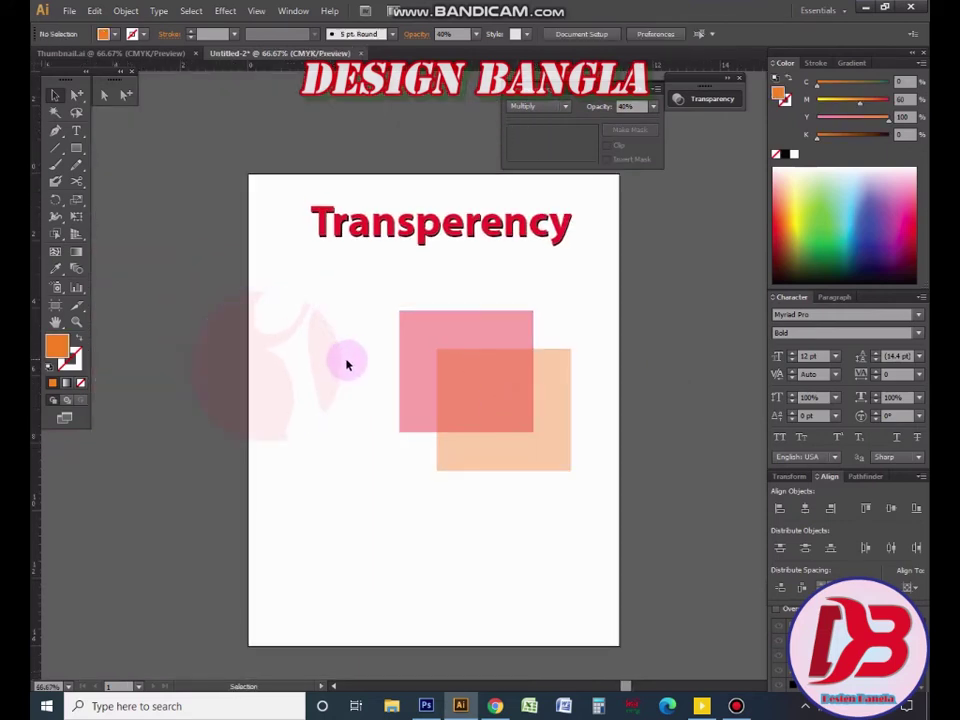
Move the squares right and bring the faded circle logo onto the page
mouse_move(379, 354)
left_mouse_down()
mouse_move(484, 418)
mouse_move(574, 407)
left_mouse_up()
left_click_drag(343, 385, 421, 397)
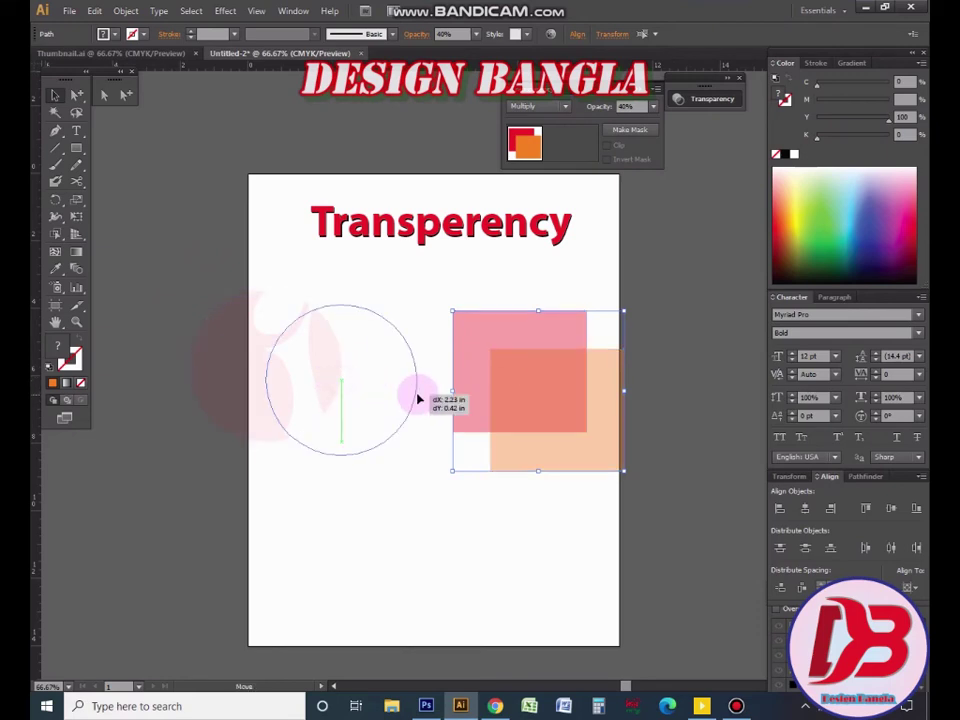
left_click(441, 294)
Zoom in and align the red Transperency title over its black copy
left_click_drag(311, 214, 553, 349)
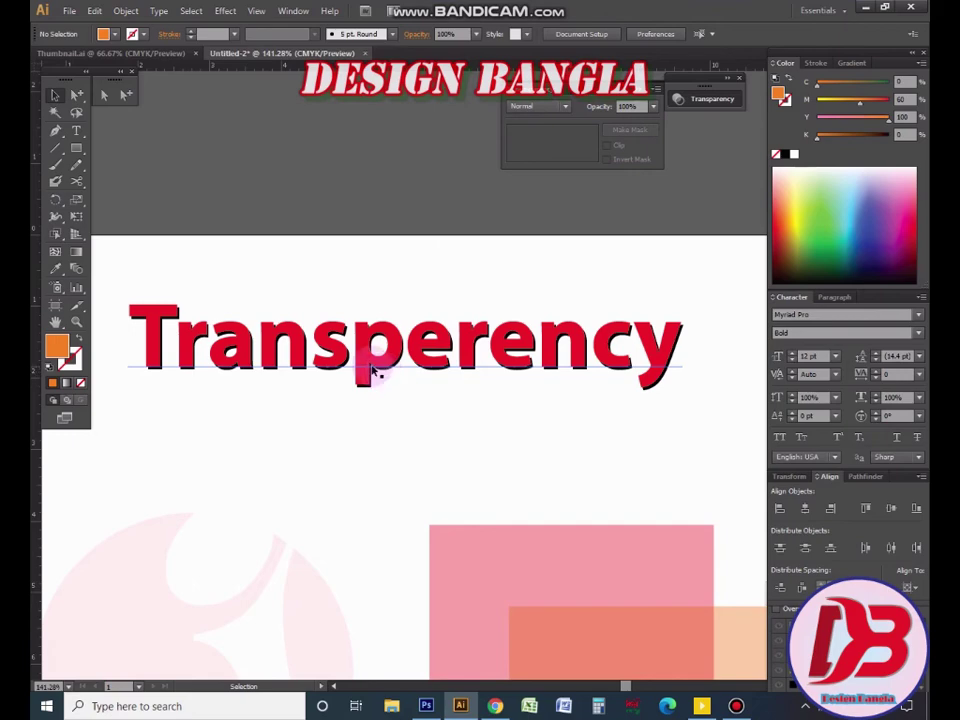
mouse_move(372, 370)
left_mouse_down()
mouse_move(369, 317)
mouse_move(381, 317)
mouse_move(358, 369)
left_mouse_up()
scroll(439, 435, "up", 3)
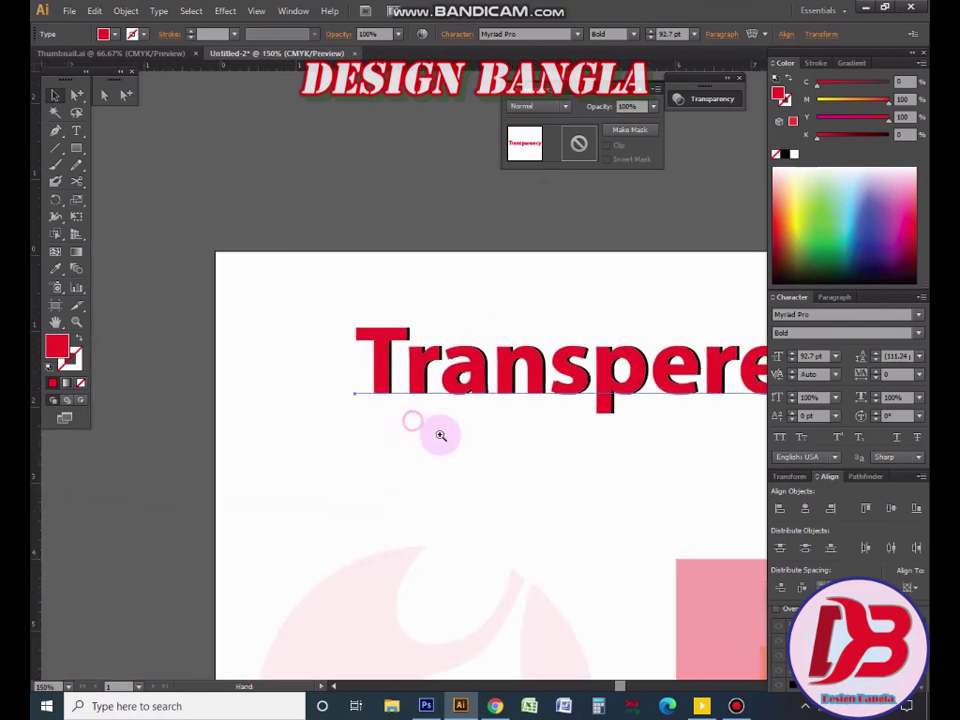
scroll(439, 422, "up", 3)
mouse_move(465, 419)
left_mouse_down()
mouse_move(465, 409)
mouse_move(476, 424)
left_mouse_up()
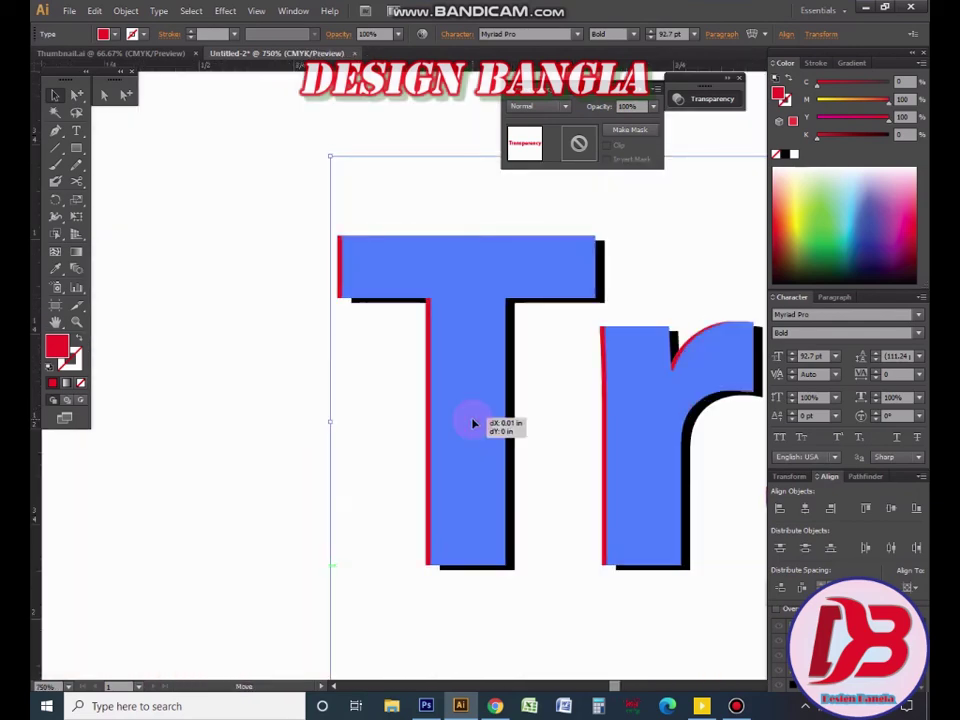
scroll(626, 436, "down", 3)
scroll(626, 436, "down", 2)
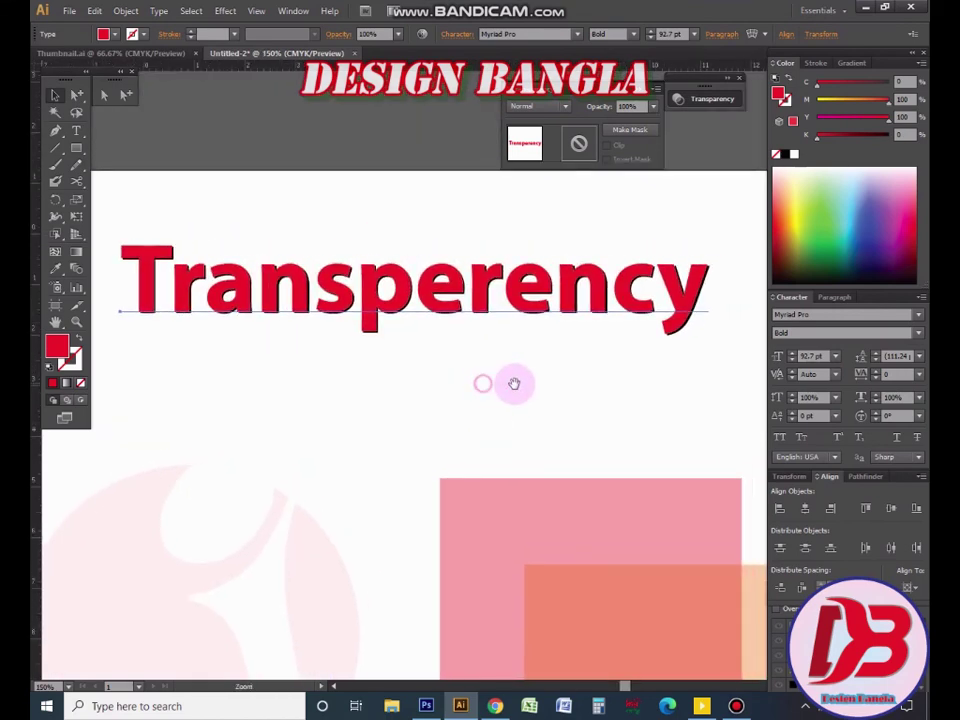
scroll(514, 386, "down", 1)
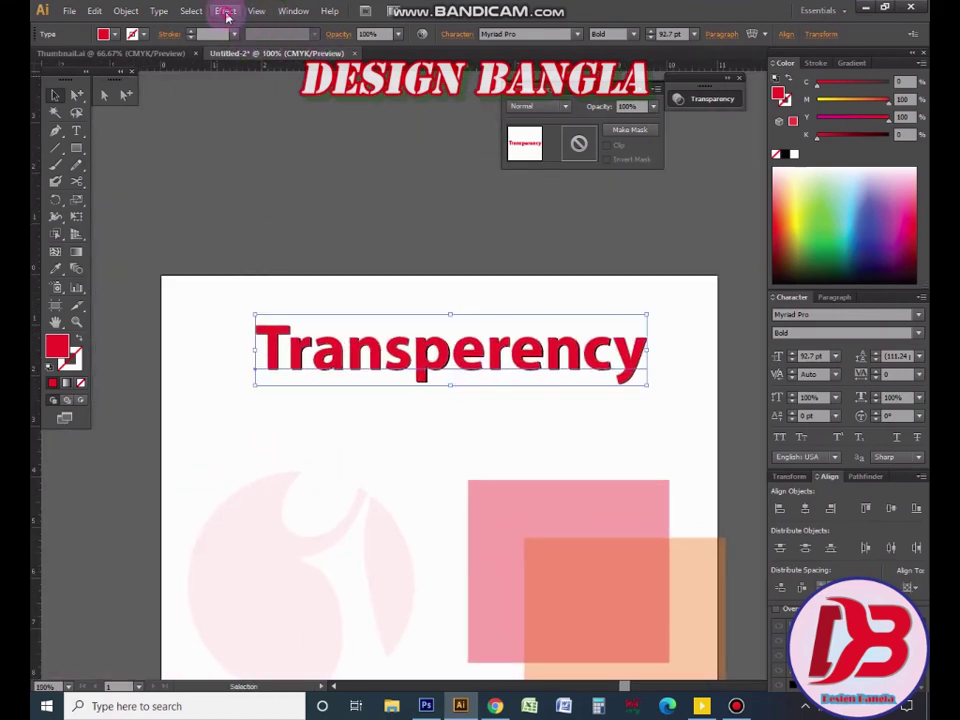
left_click(225, 12)
mouse_move(244, 170)
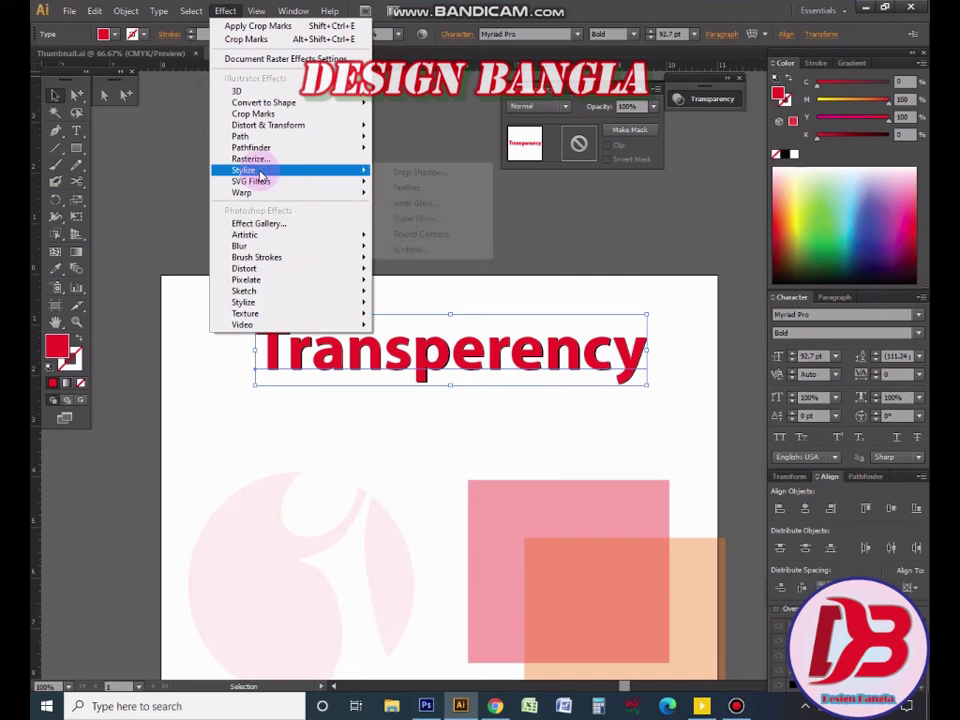
left_click(419, 174)
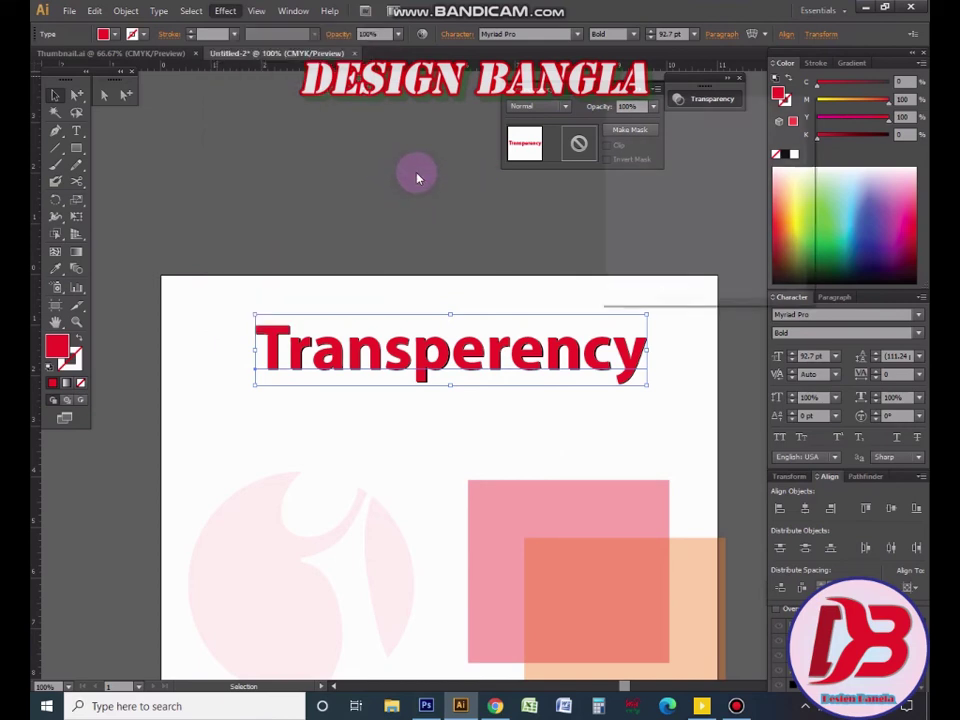
left_click(641, 277)
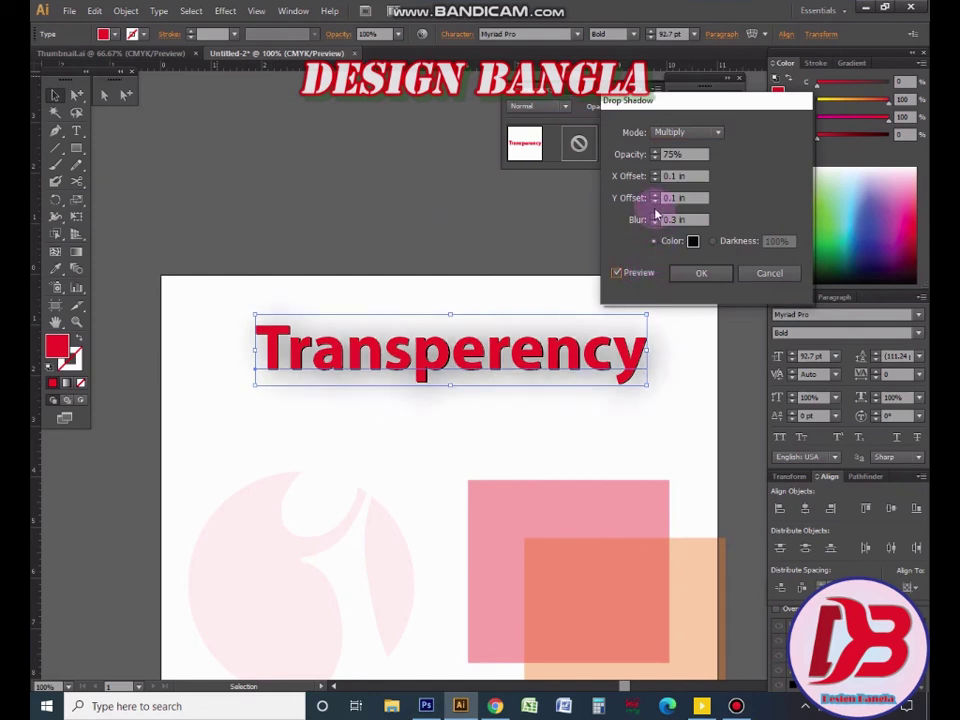
left_click(655, 222)
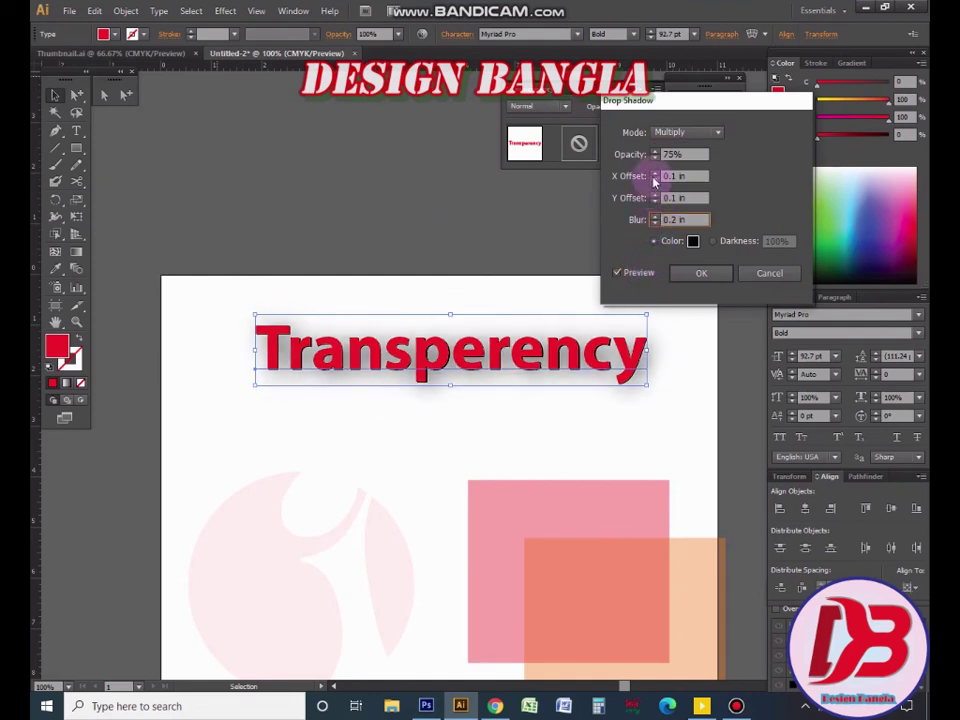
left_click(655, 180)
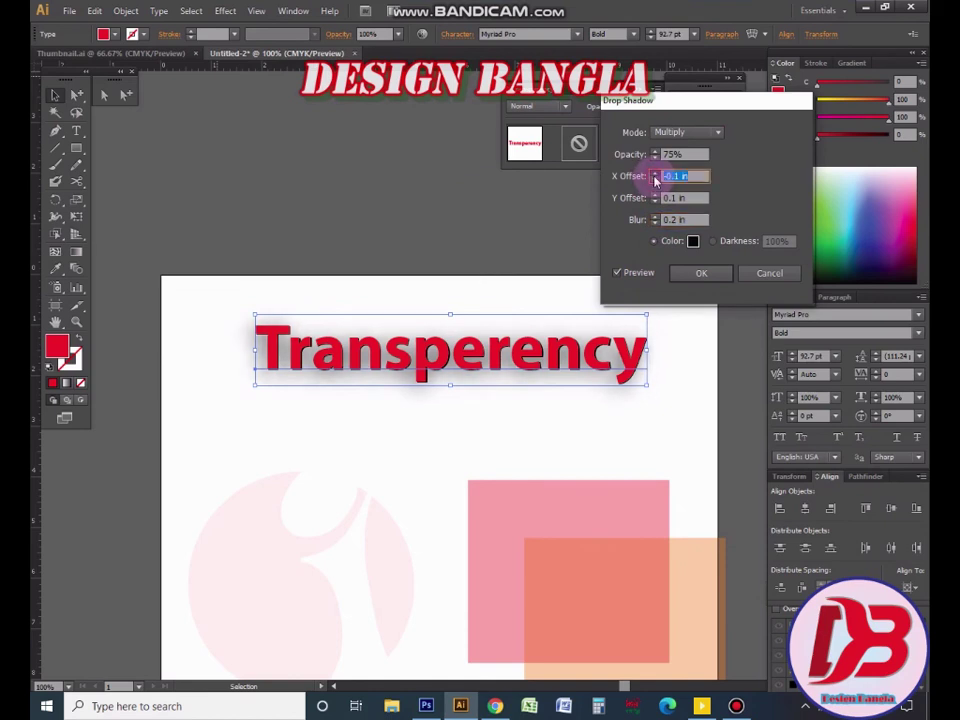
left_click(655, 174)
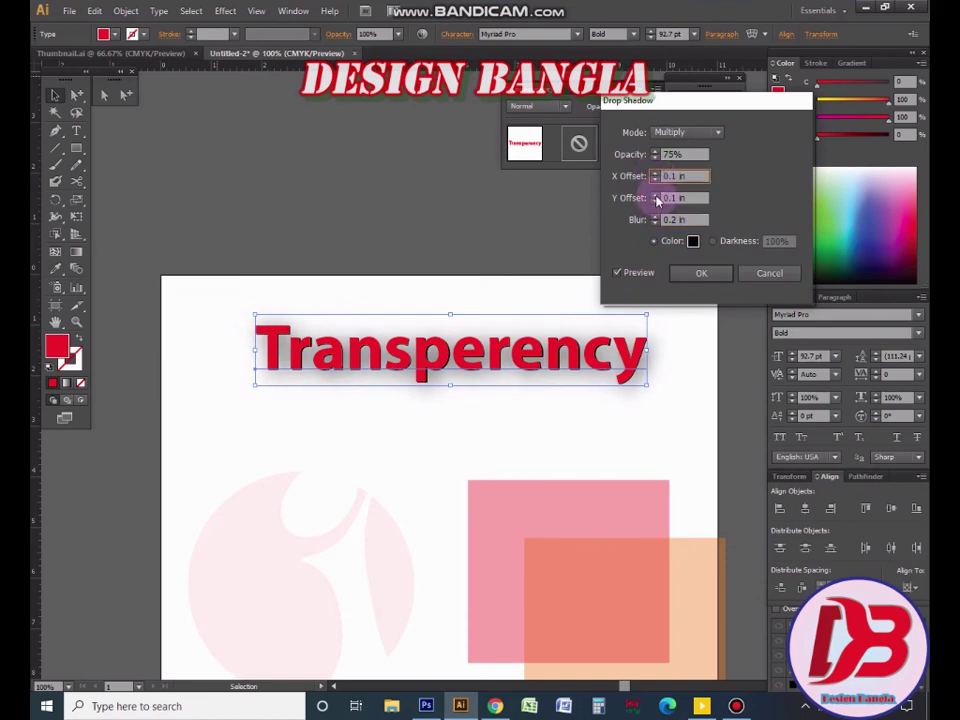
left_click(655, 195)
left_click(655, 195)
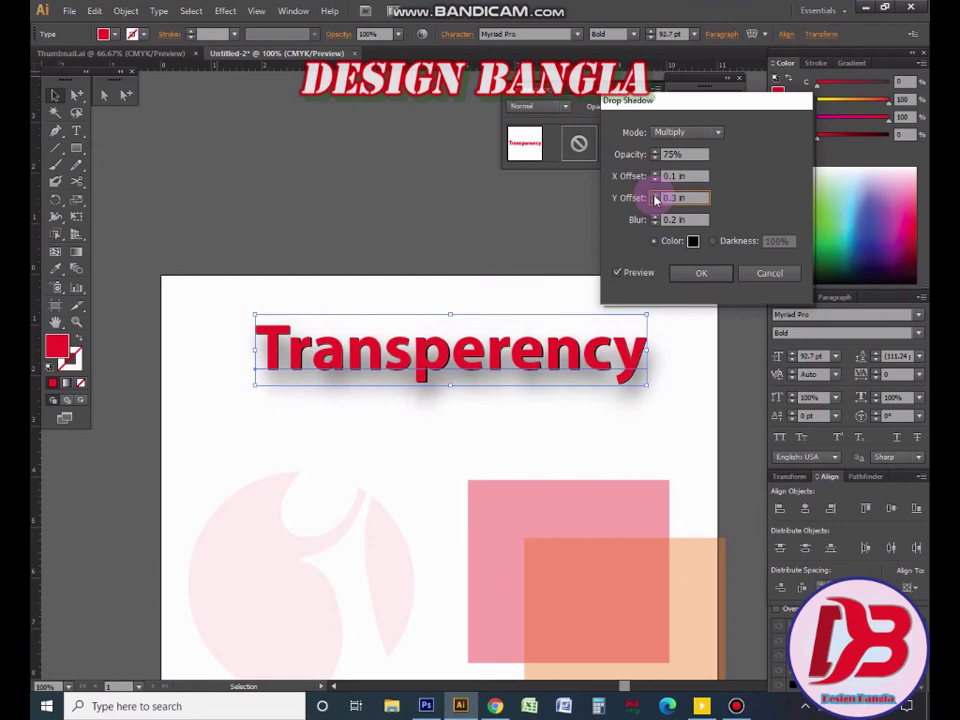
left_click(765, 276)
left_click(448, 294)
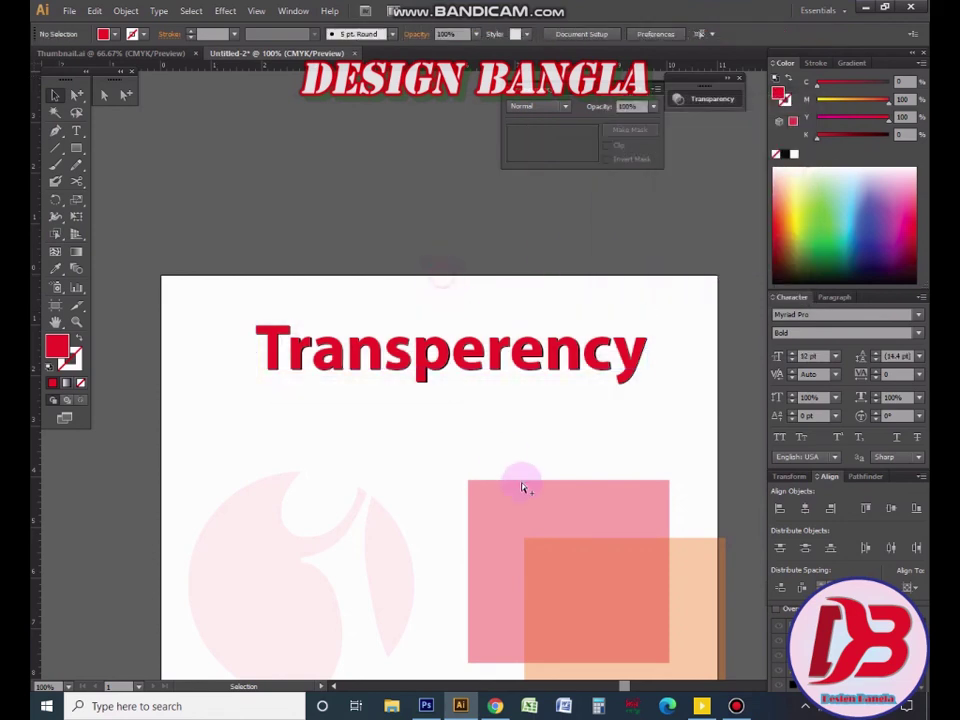
key("ctrl+minus")
left_click_drag(510, 395, 501, 314)
scroll(410, 391, "up", 3)
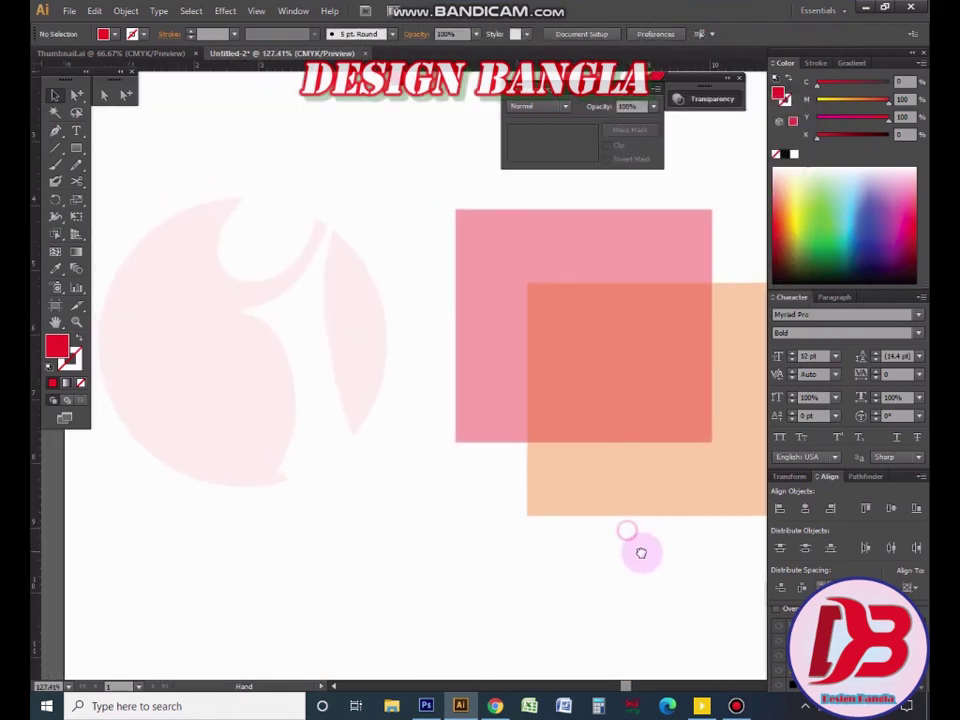
left_click(389, 347)
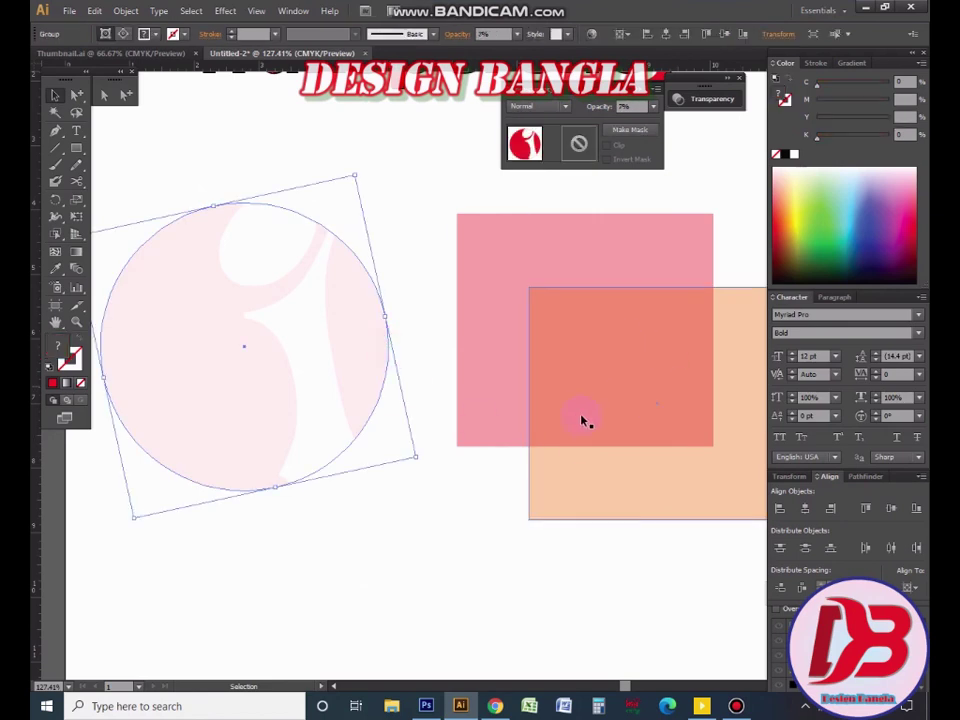
key("z")
scroll(525, 363, "down", 3)
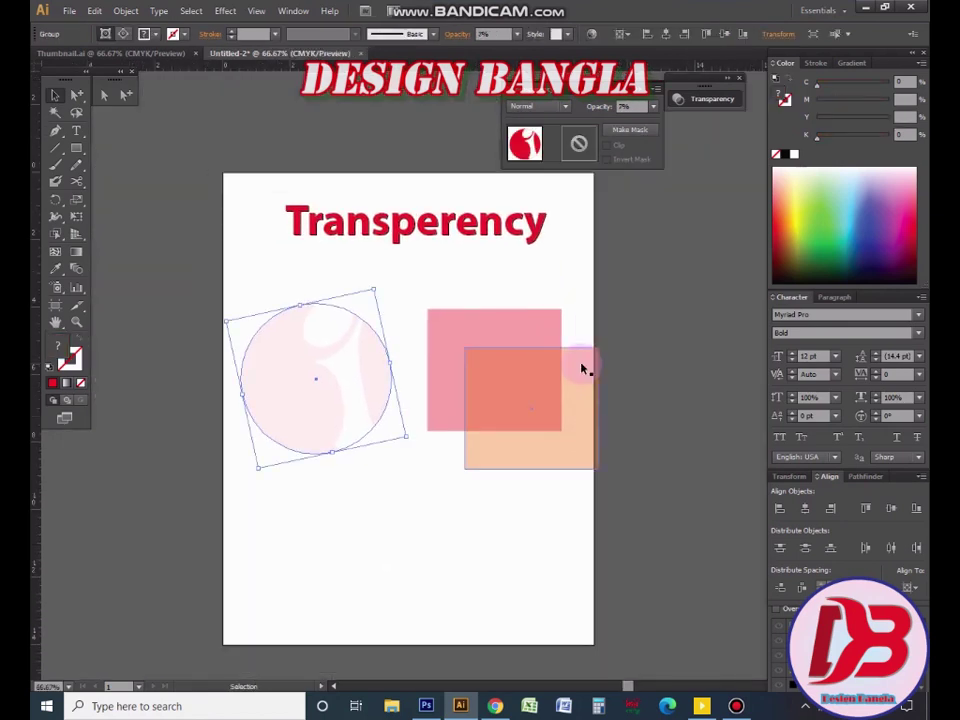